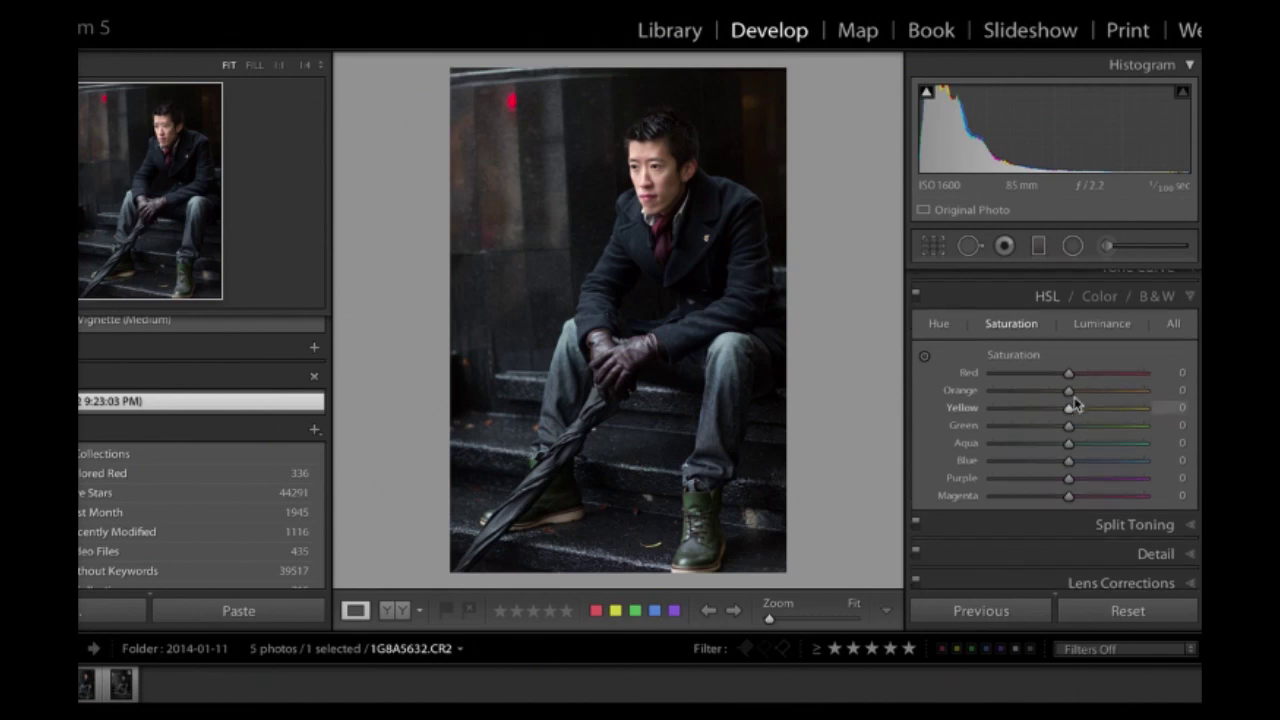
- Try removing the photo's color by lowering Saturation to -100, and restore it to 0
scroll(1100, 420, "up", 2)
left_click(1186, 279)
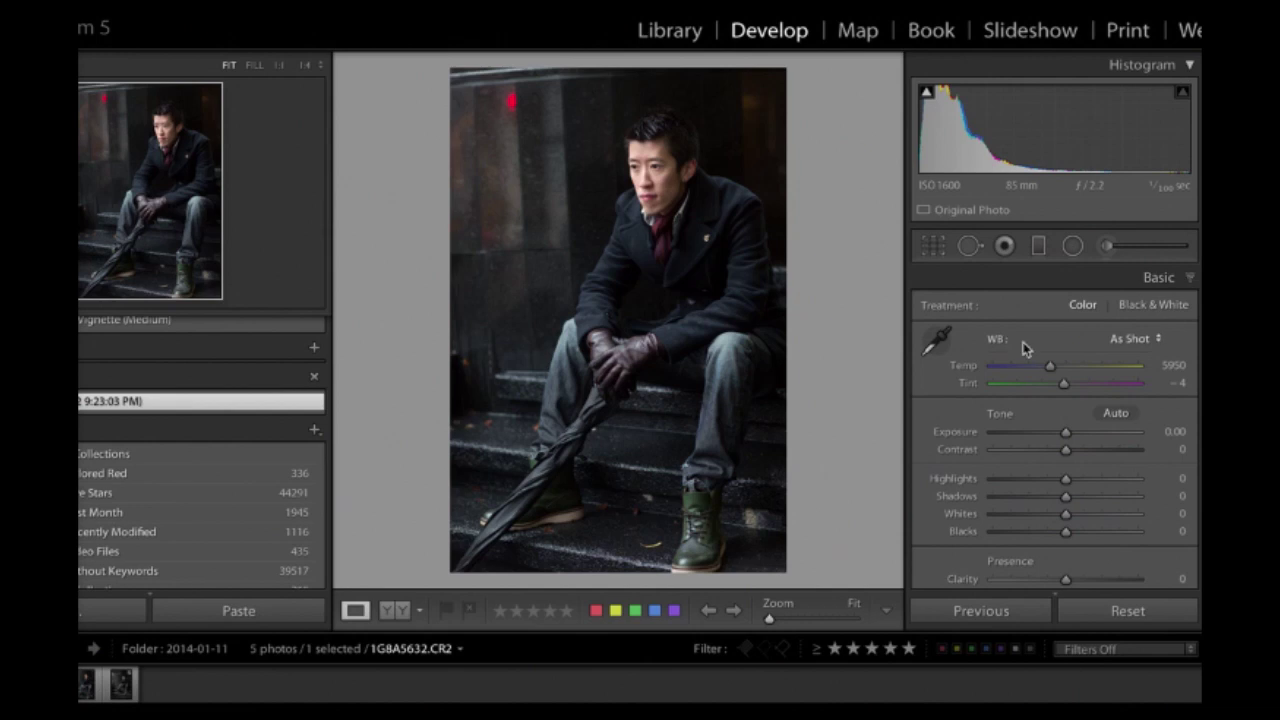
left_click_drag(1062, 568, 955, 562)
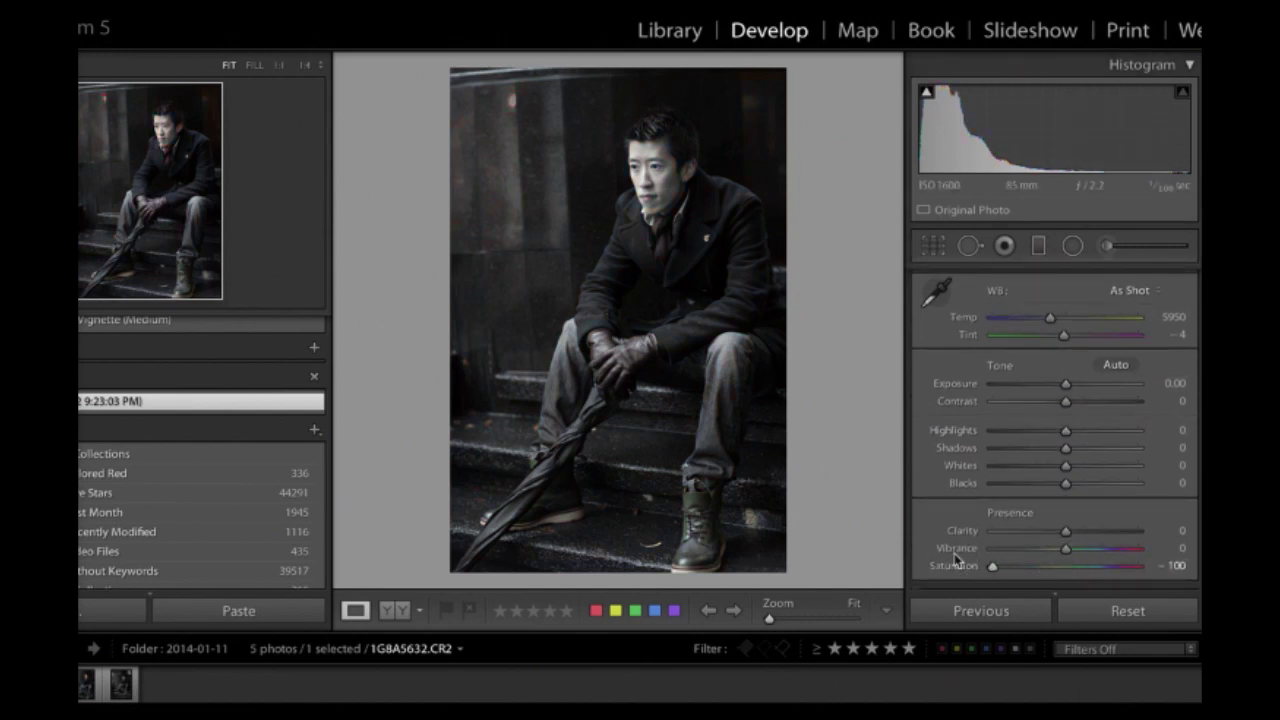
left_click_drag(991, 566, 899, 553)
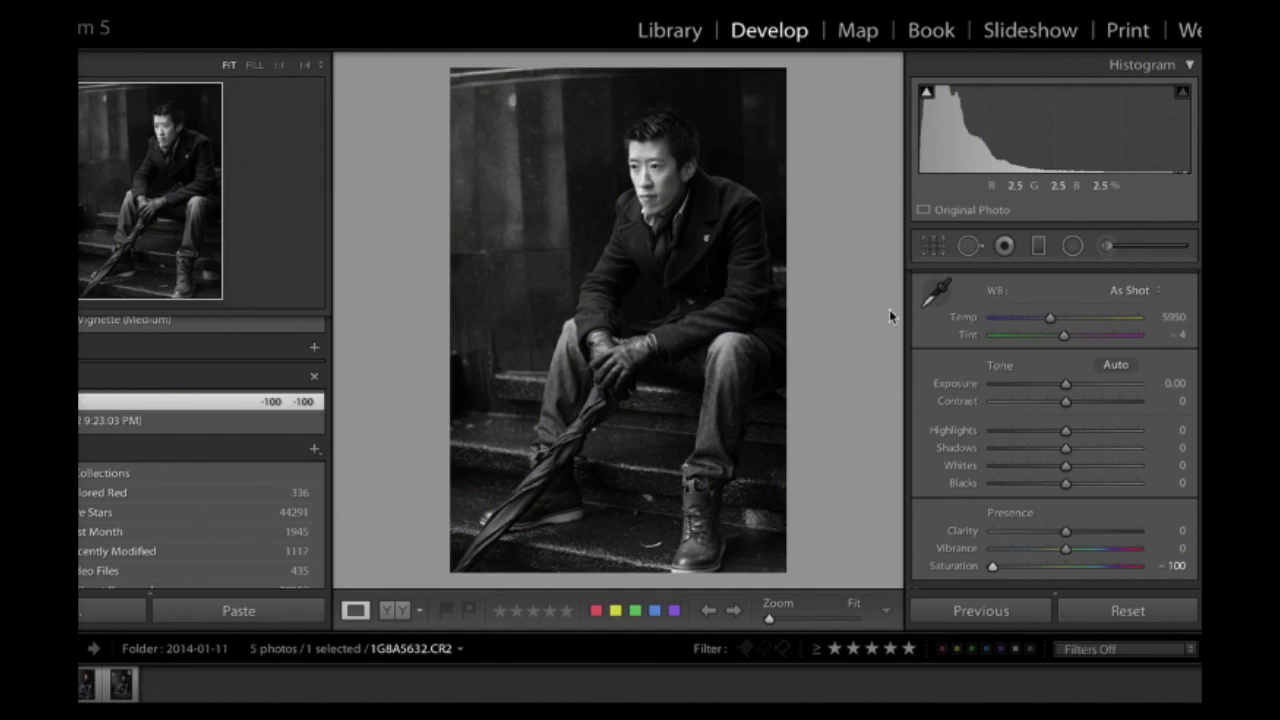
left_click_drag(993, 567, 1065, 570)
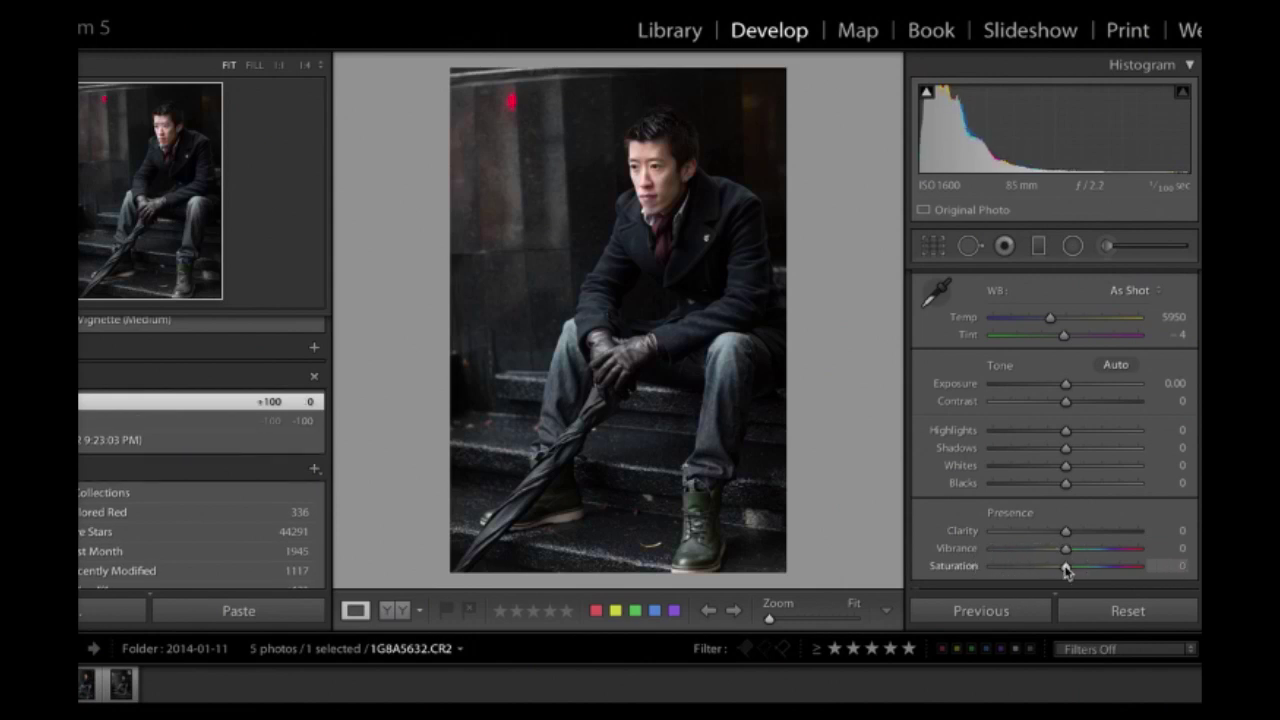
- Convert the photo with the Black & White treatment
scroll(972, 414, "up", 1)
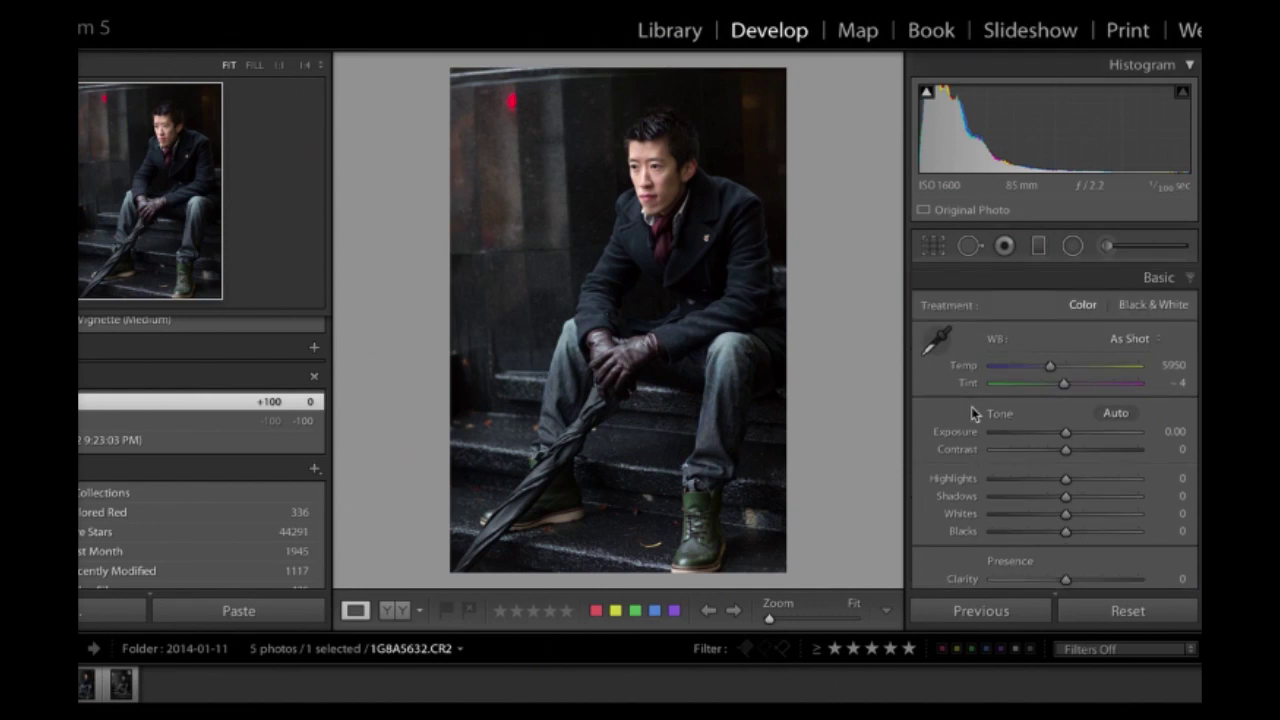
left_click(1158, 305)
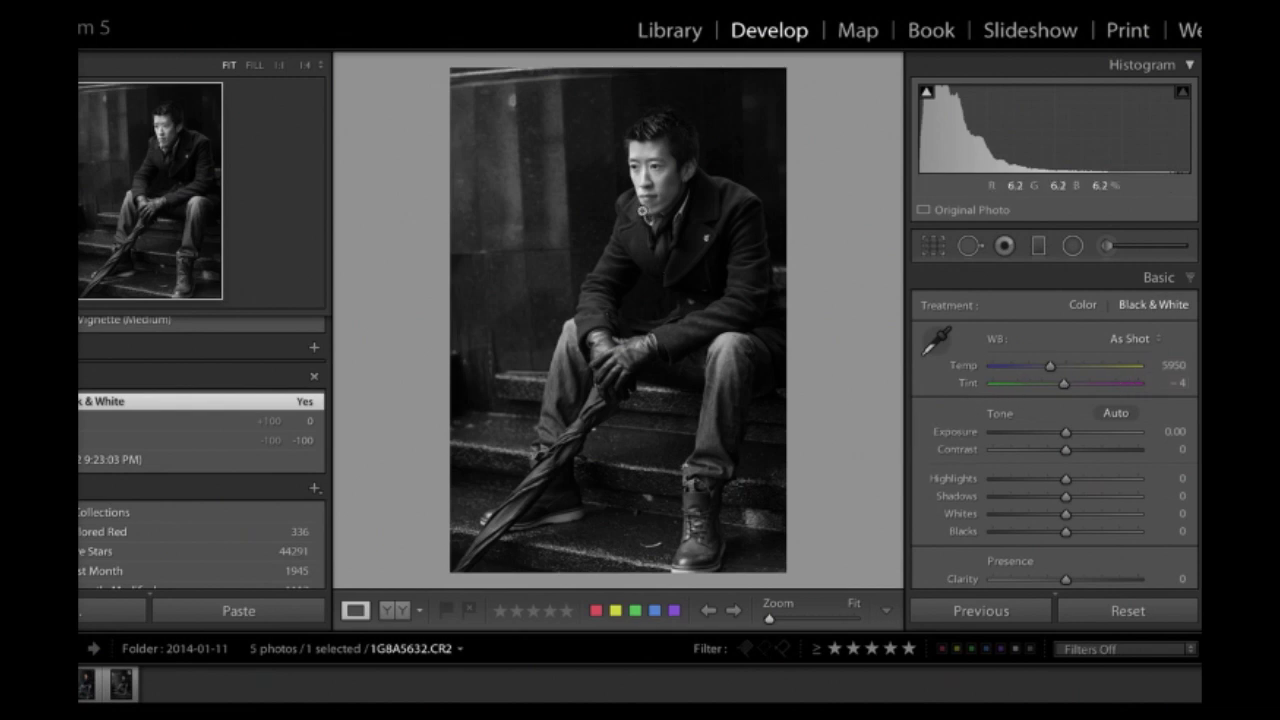
- Brighten the man's skin in the Black & White Mix by setting Orange to +30 and Red to +12
left_click(737, 143)
left_click_drag(534, 374, 586, 211)
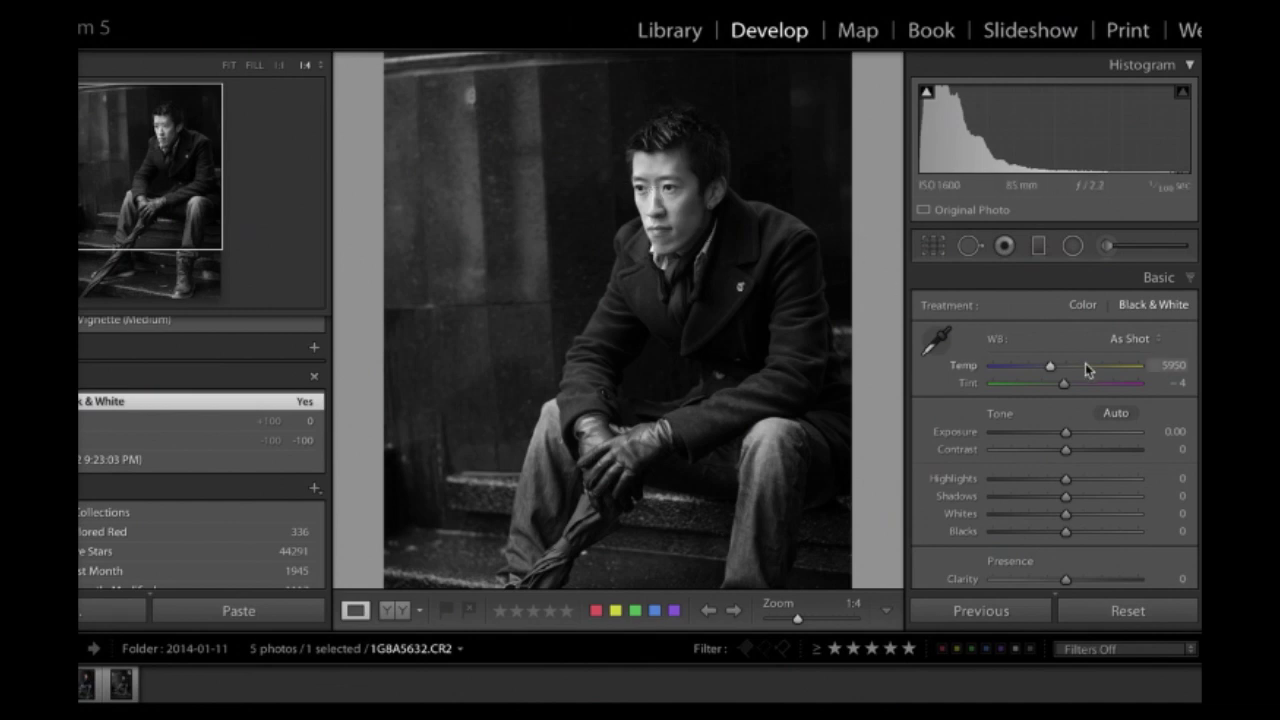
scroll(1085, 363, "down", 4)
scroll(1085, 363, "down", 1)
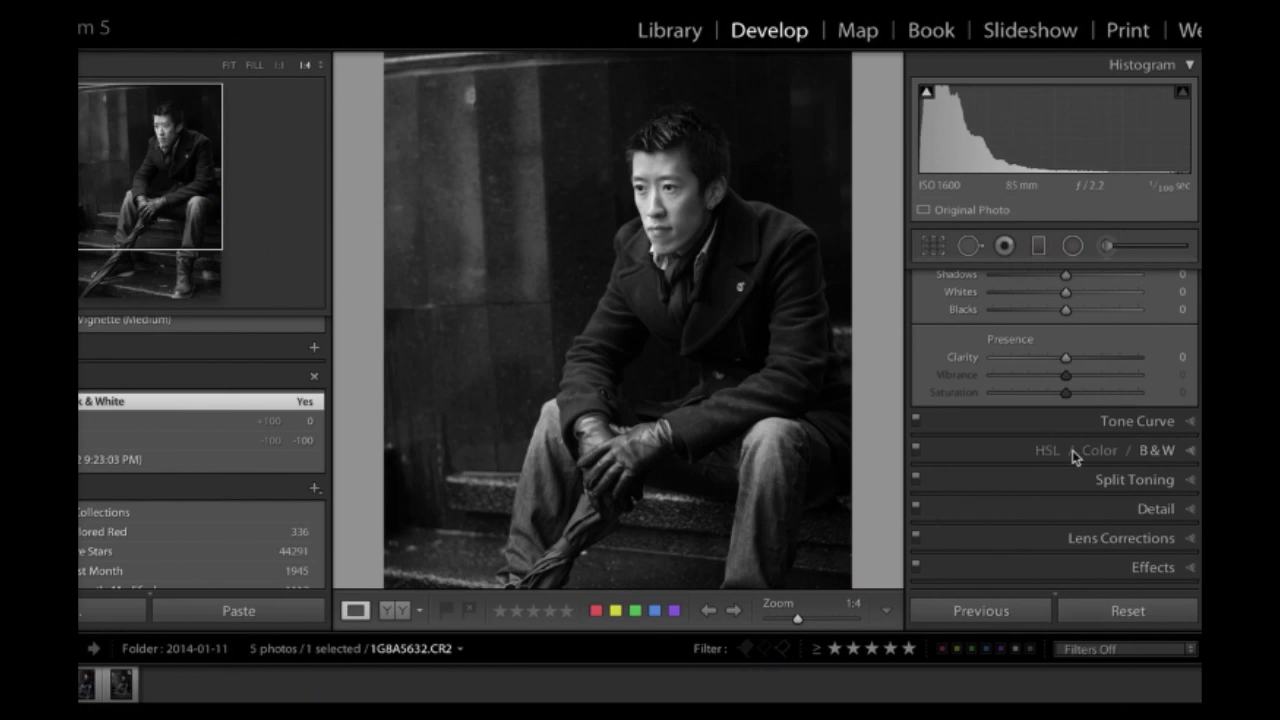
left_click(1190, 452)
scroll(1100, 447, "up", 3)
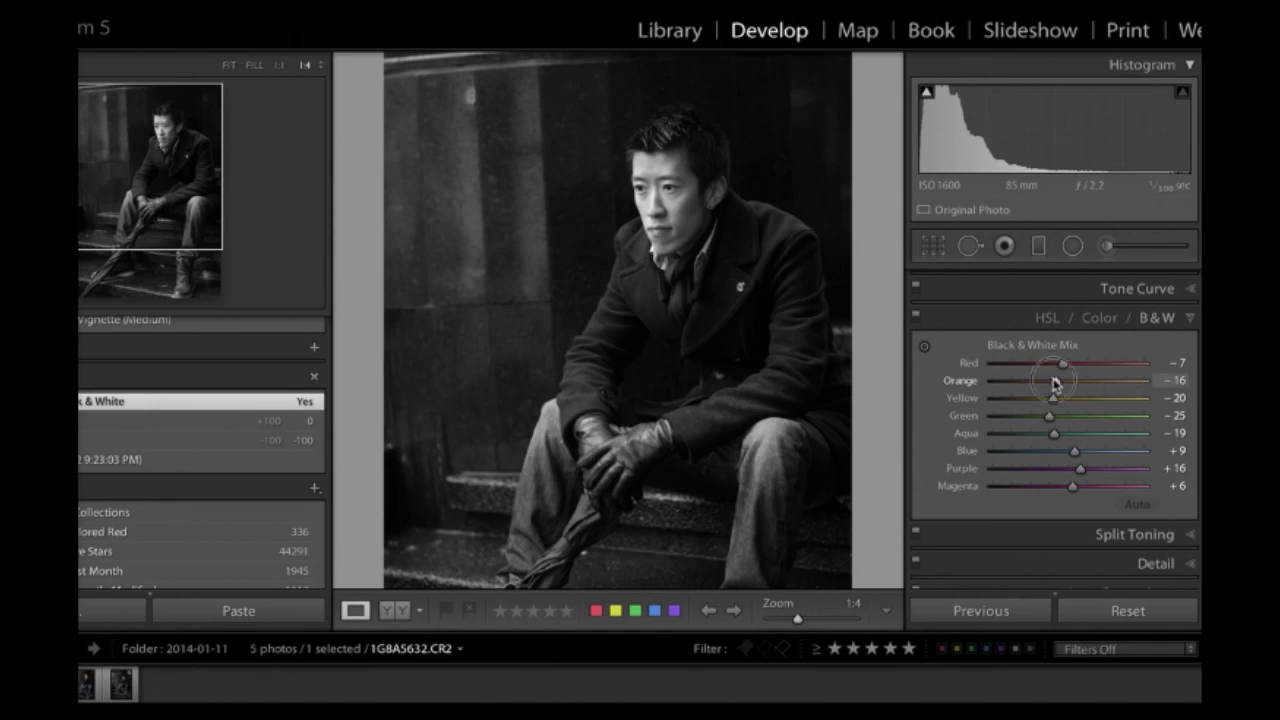
mouse_move(1055, 384)
left_mouse_down()
mouse_move(1095, 381)
mouse_move(1045, 381)
mouse_move(1148, 388)
mouse_move(955, 365)
mouse_move(1157, 372)
mouse_move(1043, 380)
mouse_move(1058, 382)
left_mouse_up()
mouse_move(1058, 382)
left_mouse_down()
mouse_move(1077, 381)
mouse_move(1020, 391)
mouse_move(1105, 388)
mouse_move(1015, 392)
mouse_move(1080, 393)
mouse_move(1063, 393)
left_mouse_up()
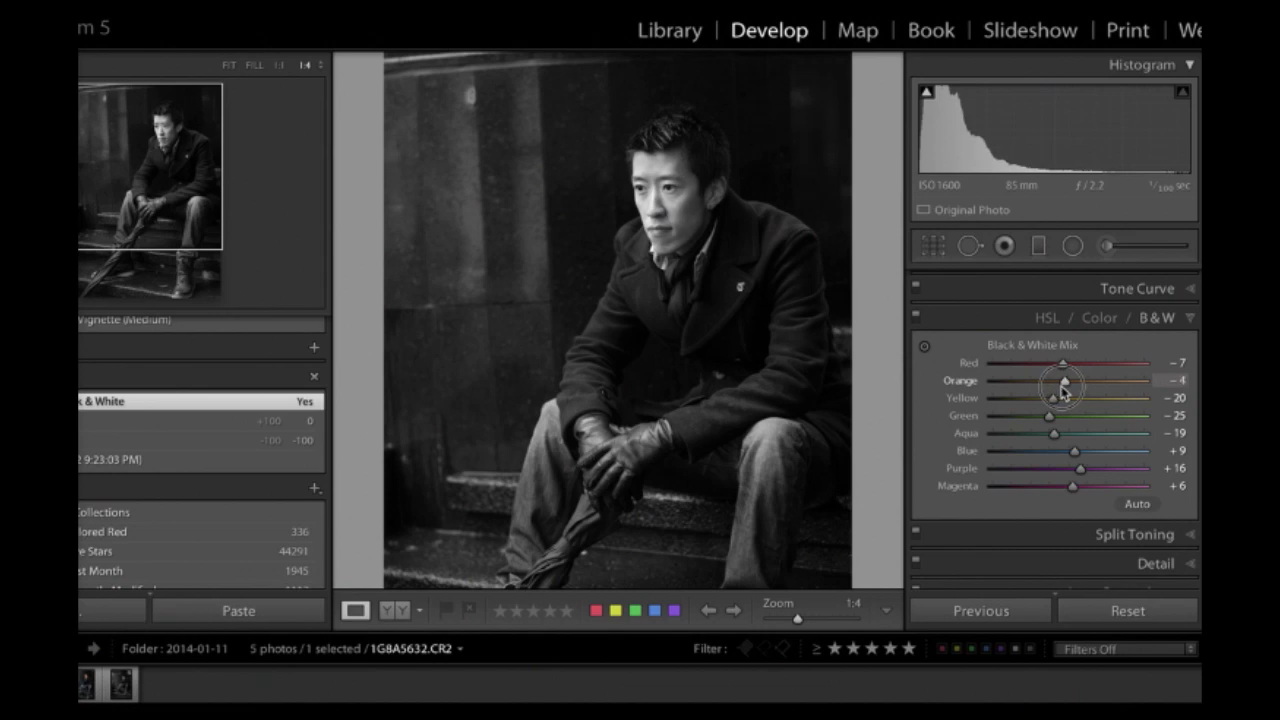
left_click_drag(1063, 392, 1037, 393)
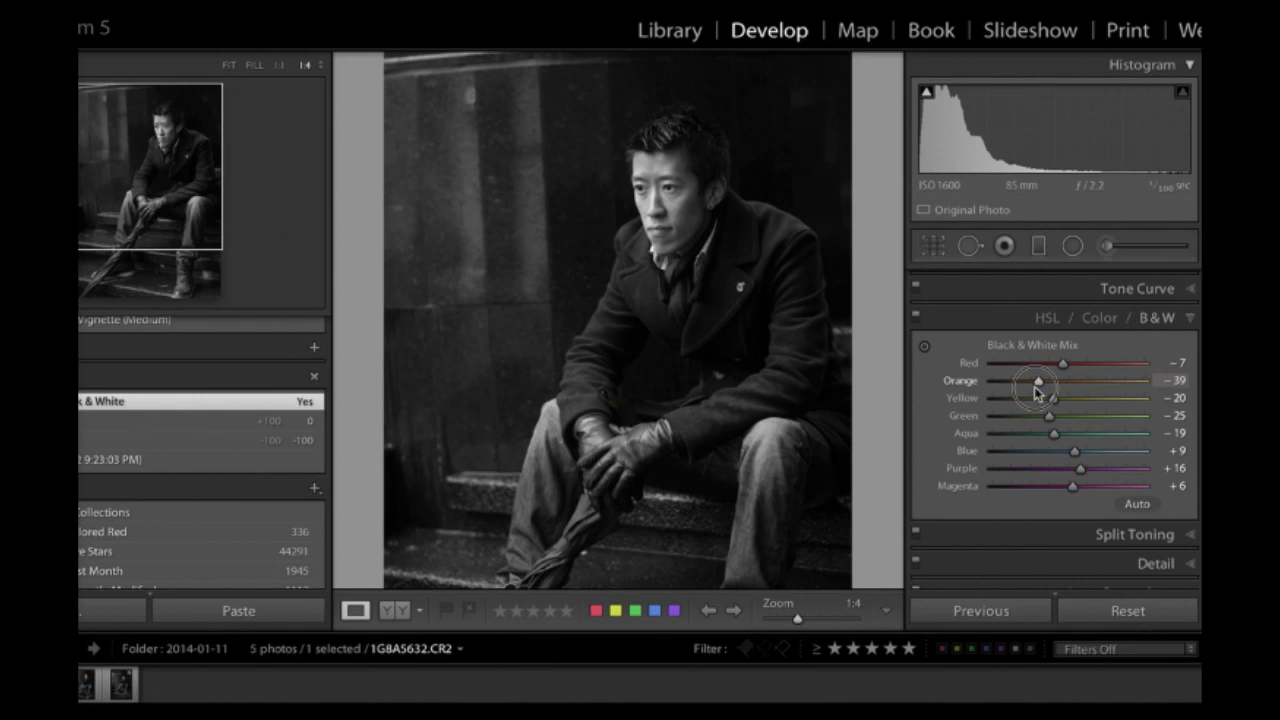
left_click_drag(1037, 393, 1087, 379)
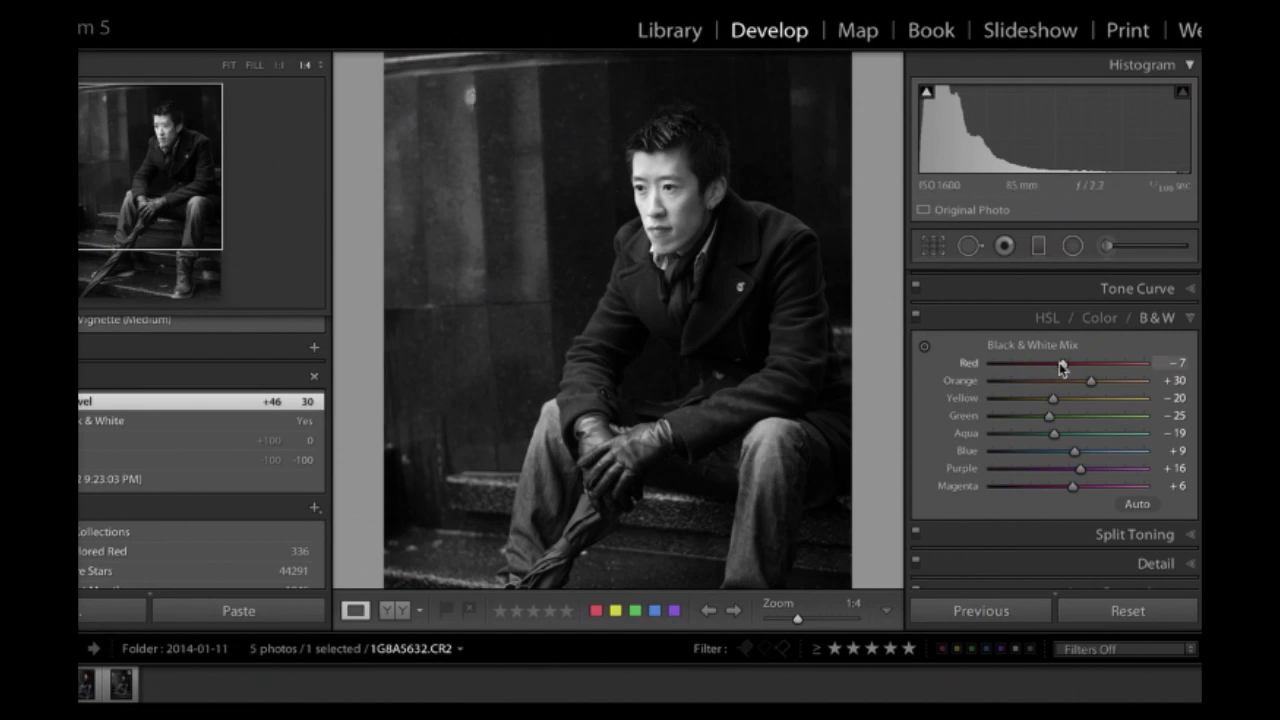
mouse_move(1062, 368)
left_mouse_down()
mouse_move(980, 375)
mouse_move(1166, 375)
mouse_move(1046, 372)
mouse_move(1089, 372)
mouse_move(1076, 372)
left_mouse_up()
- Lighten the man's boots by setting Green to +14 in the Black & White Mix
left_click_drag(712, 480, 709, 220)
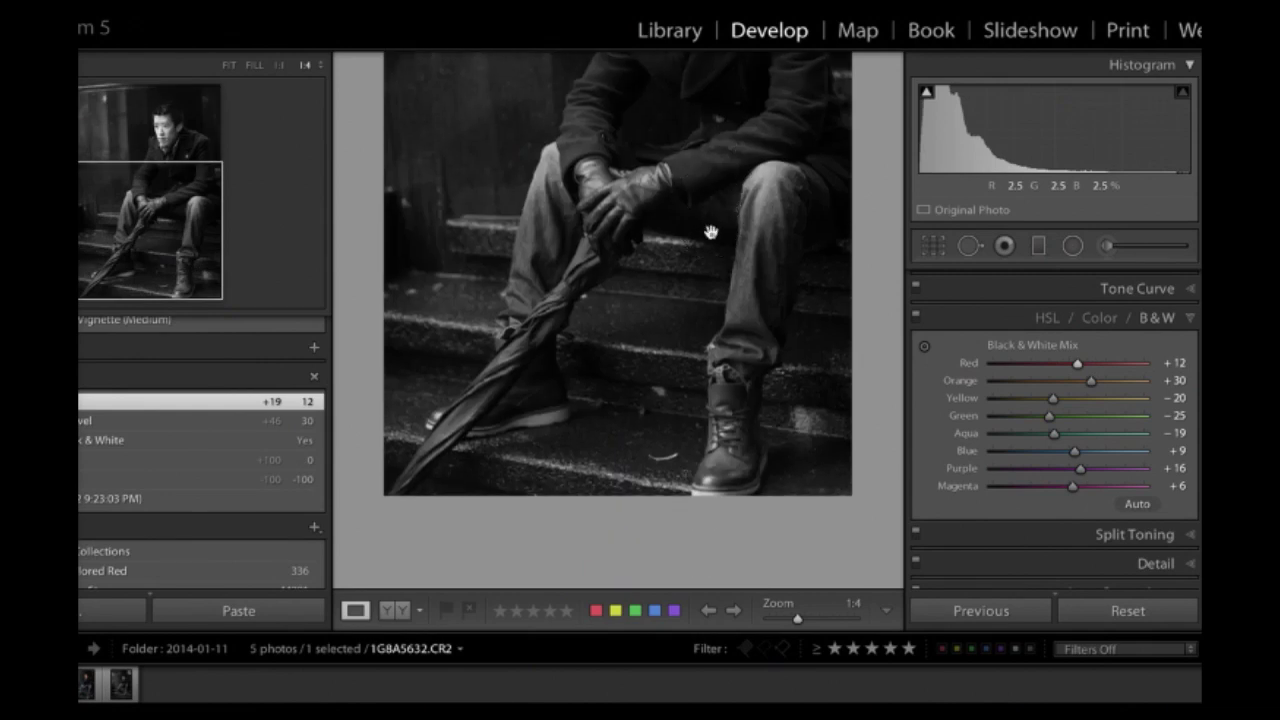
mouse_move(1049, 414)
left_mouse_down()
mouse_move(1125, 420)
mouse_move(1040, 420)
mouse_move(1065, 425)
left_mouse_up()
left_click(1067, 422)
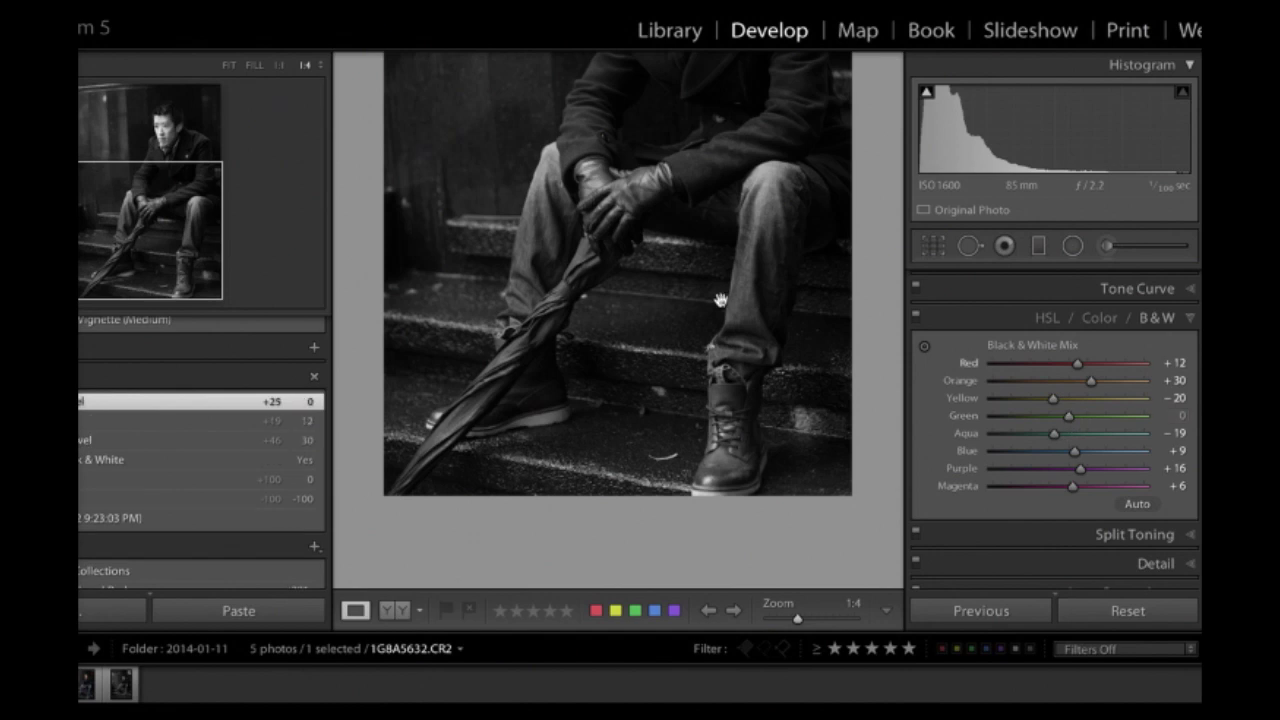
left_click_drag(1069, 416, 1076, 416)
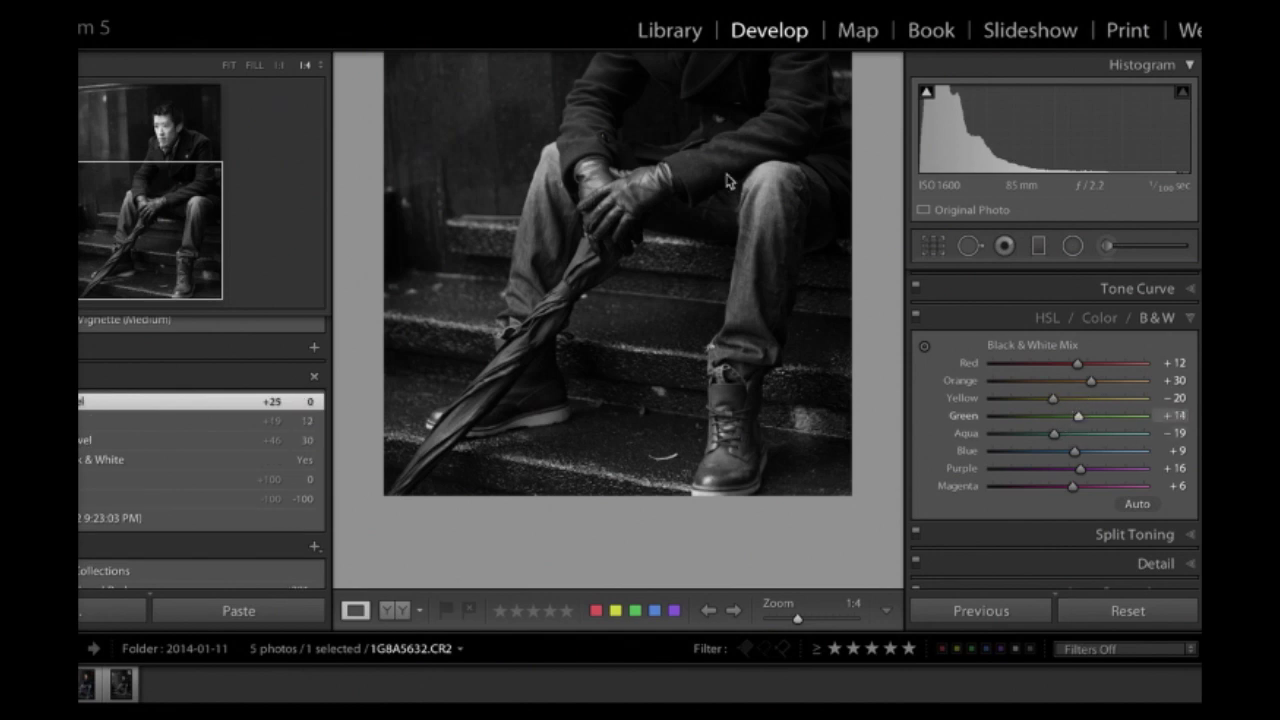
- Reduce the Orange level to +20 in the Black & White Mix
left_click(727, 176)
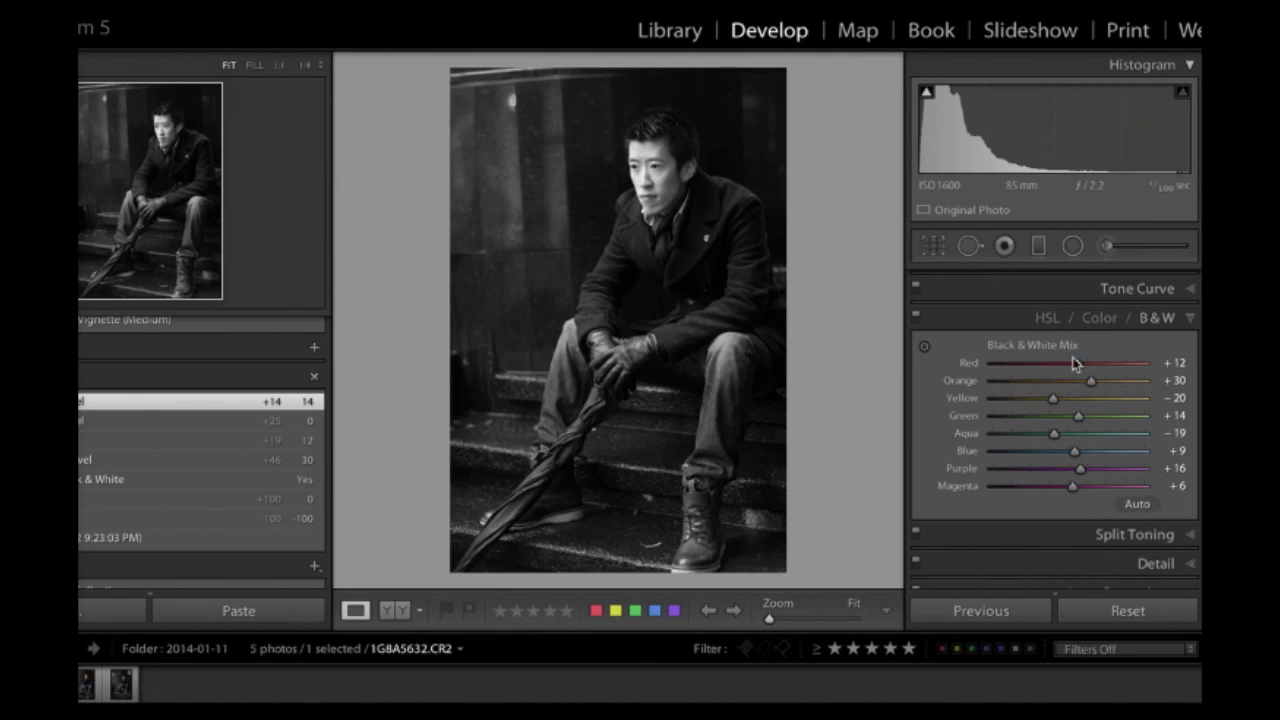
mouse_move(1090, 381)
left_mouse_down()
mouse_move(1034, 381)
mouse_move(1081, 388)
left_mouse_up()
left_click_drag(1082, 387, 1083, 389)
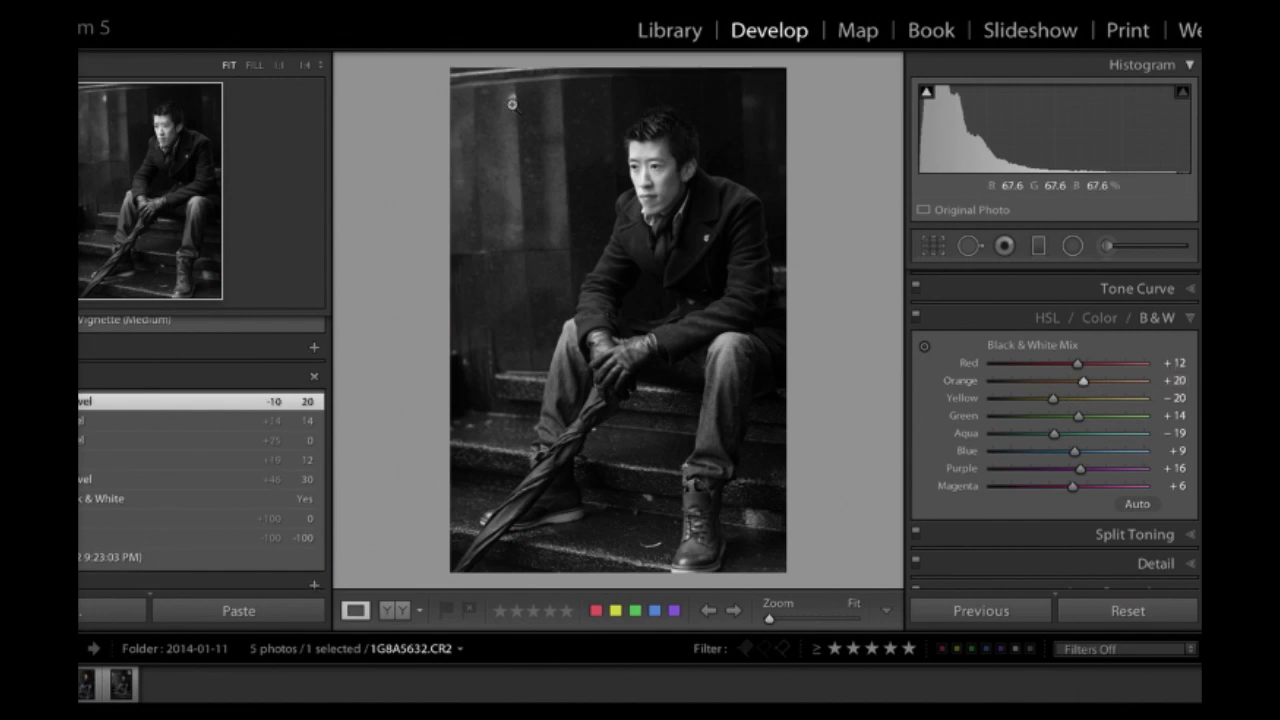
- Heal the bright light spot on the wall behind the man with a size 77 brush, sampling the matching wall edge just below it
left_click(969, 245)
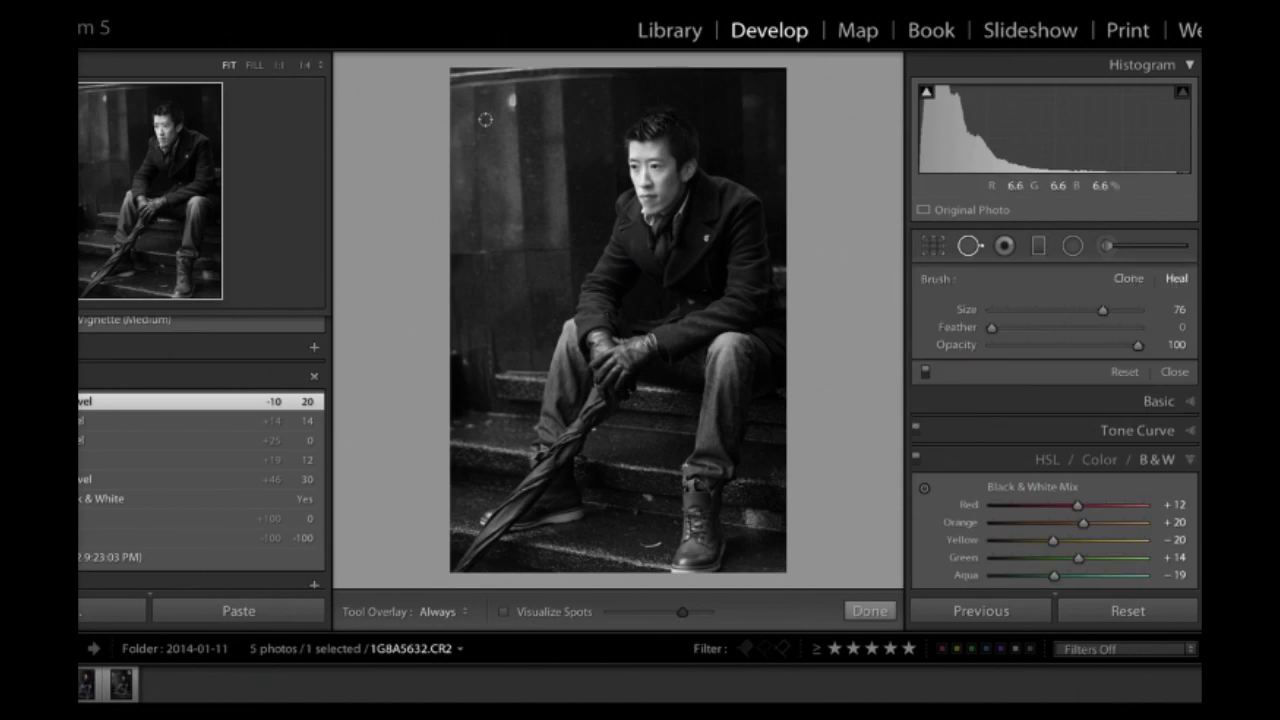
left_click(304, 65)
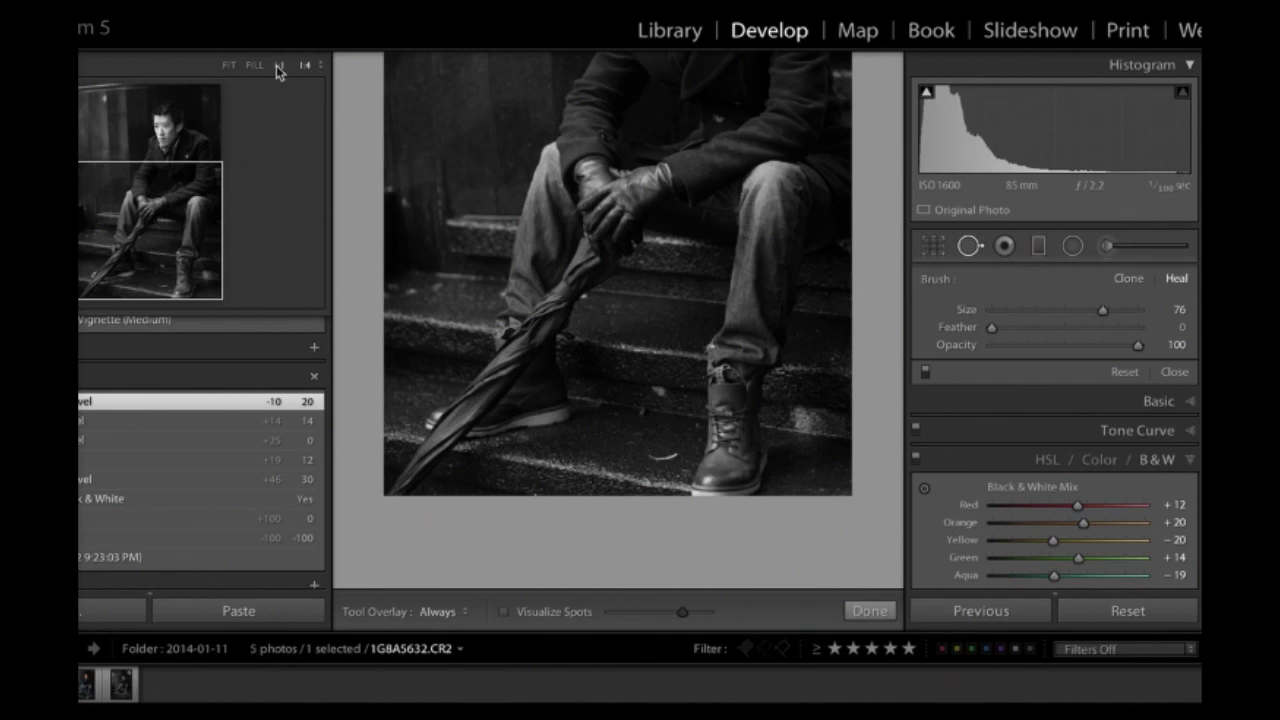
left_click_drag(166, 211, 200, 130)
left_click(280, 65)
left_click_drag(191, 124, 112, 103)
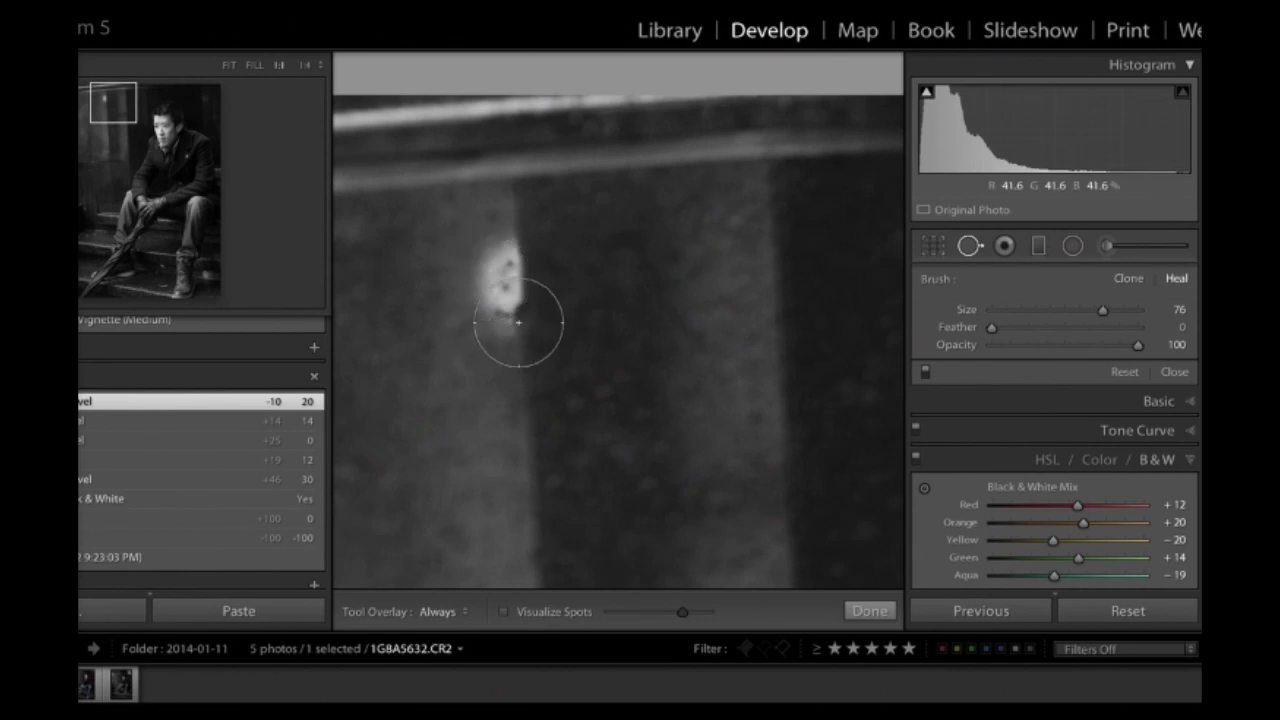
scroll(491, 280, "up", 1)
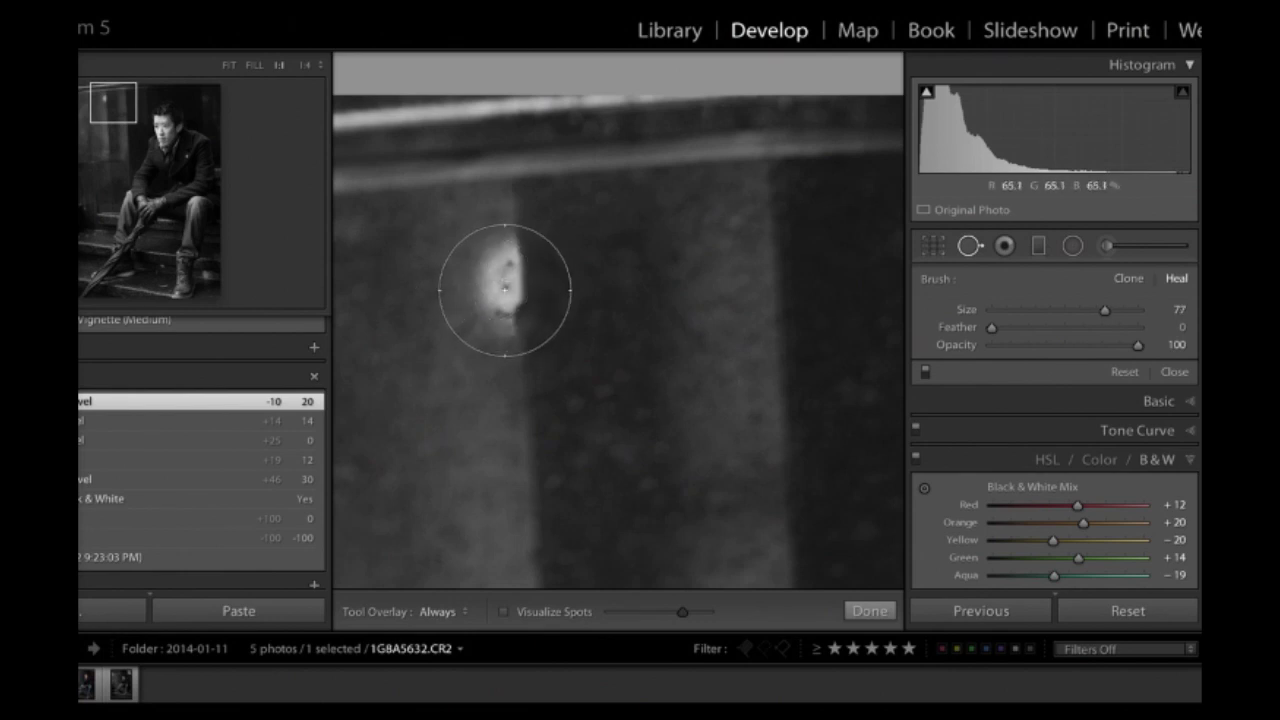
left_click(503, 290)
left_click_drag(509, 463, 518, 465)
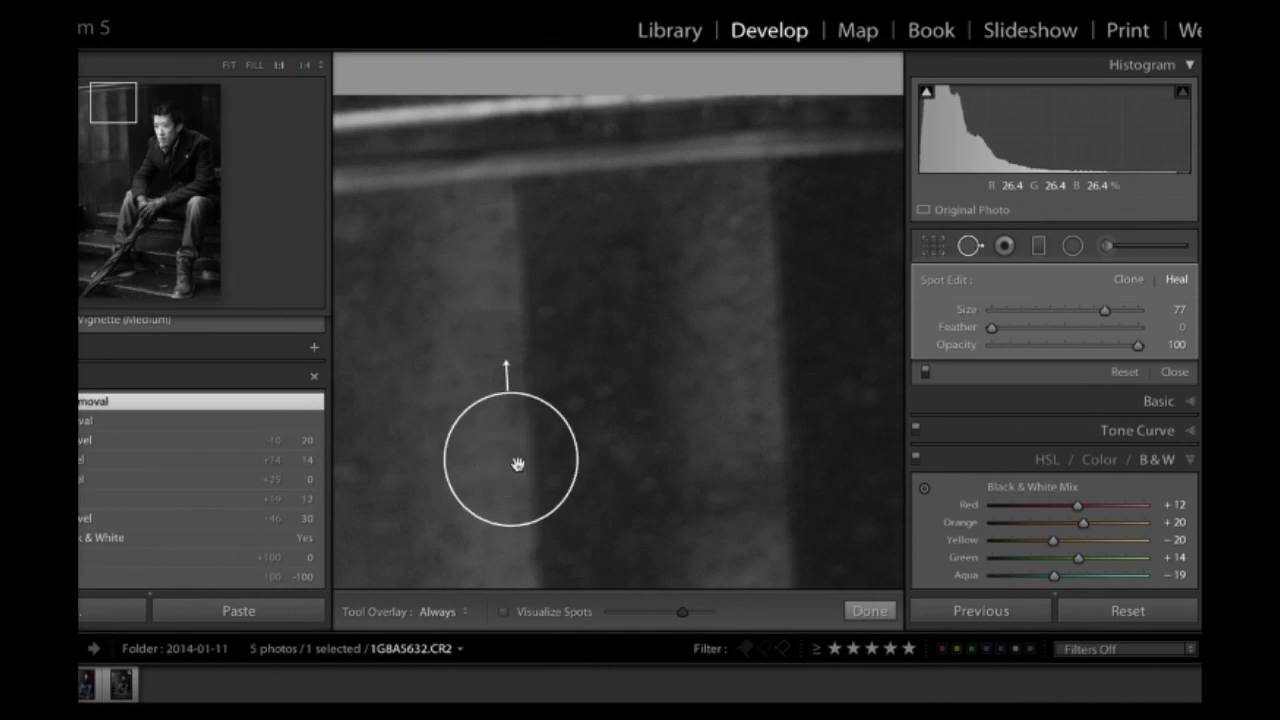
left_click(870, 610)
left_click(706, 214)
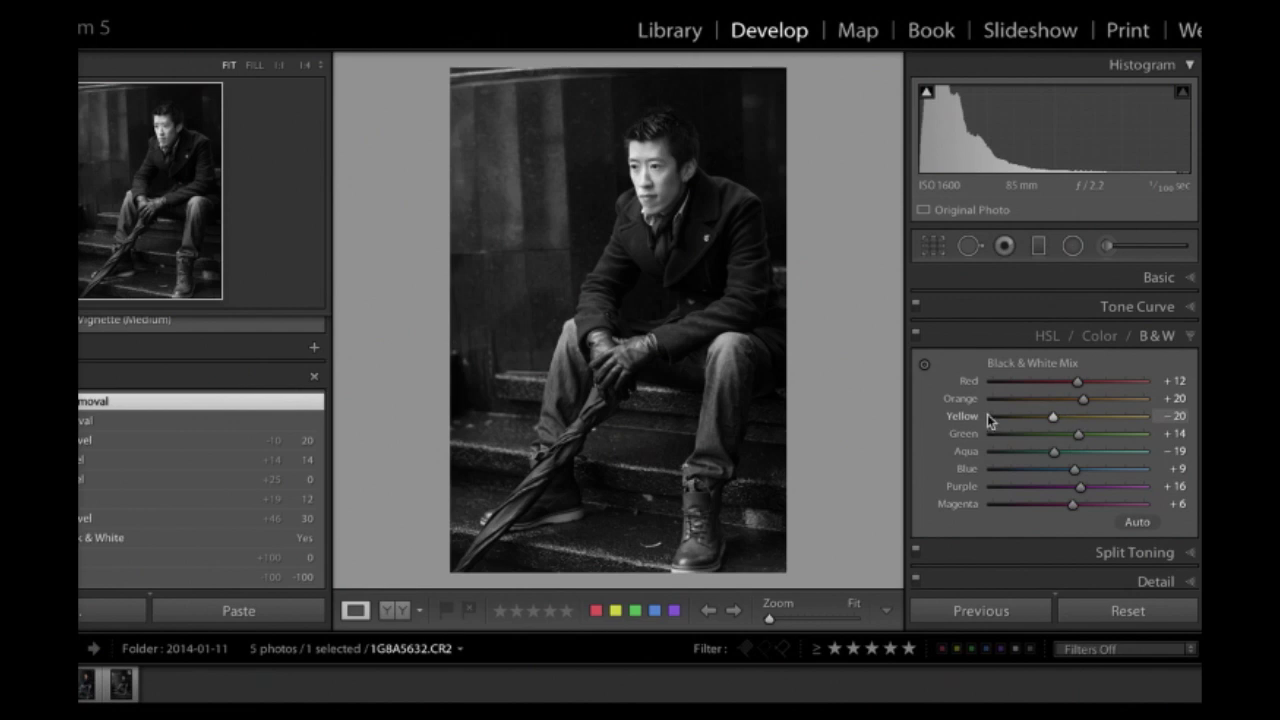
- Brighten the jeans with the Black & White Mix targeted adjustment tool, bringing Blue to +24
left_click(925, 363)
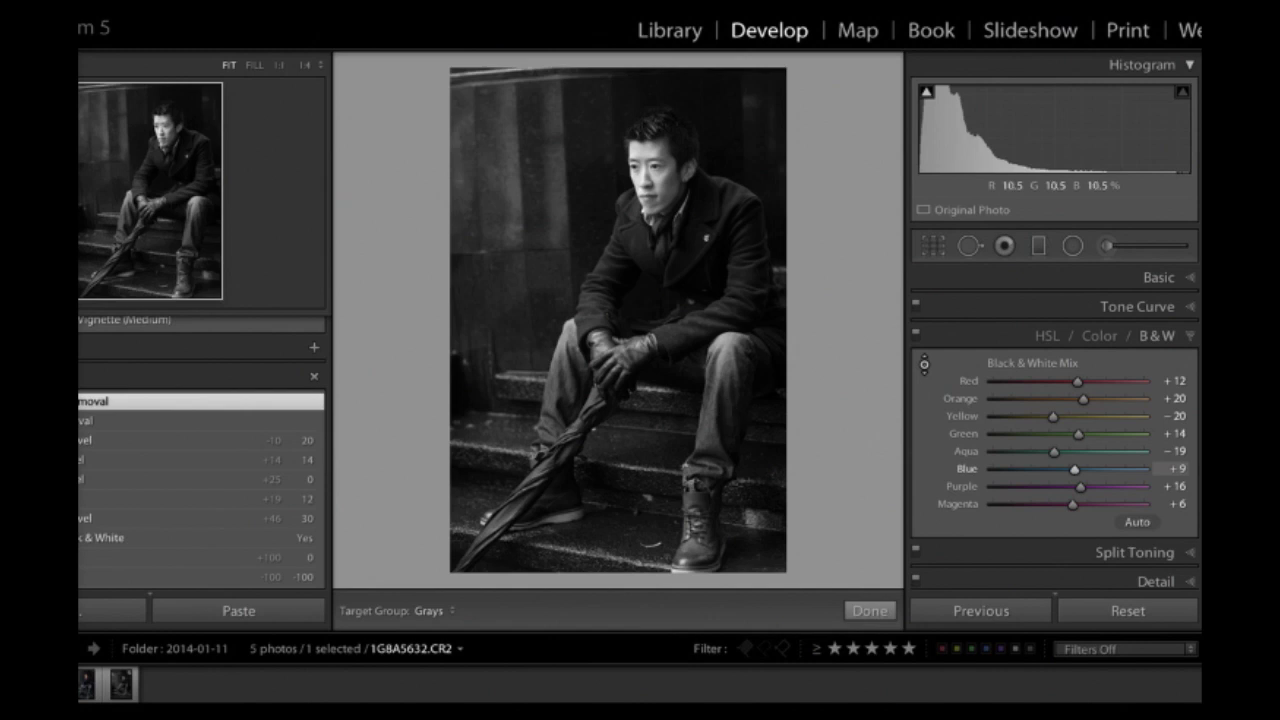
left_click_drag(700, 500, 700, 430)
left_click_drag(718, 366, 703, 400)
mouse_move(703, 400)
left_mouse_down()
mouse_move(703, 440)
mouse_move(703, 420)
left_mouse_up()
left_click_drag(703, 420, 737, 423)
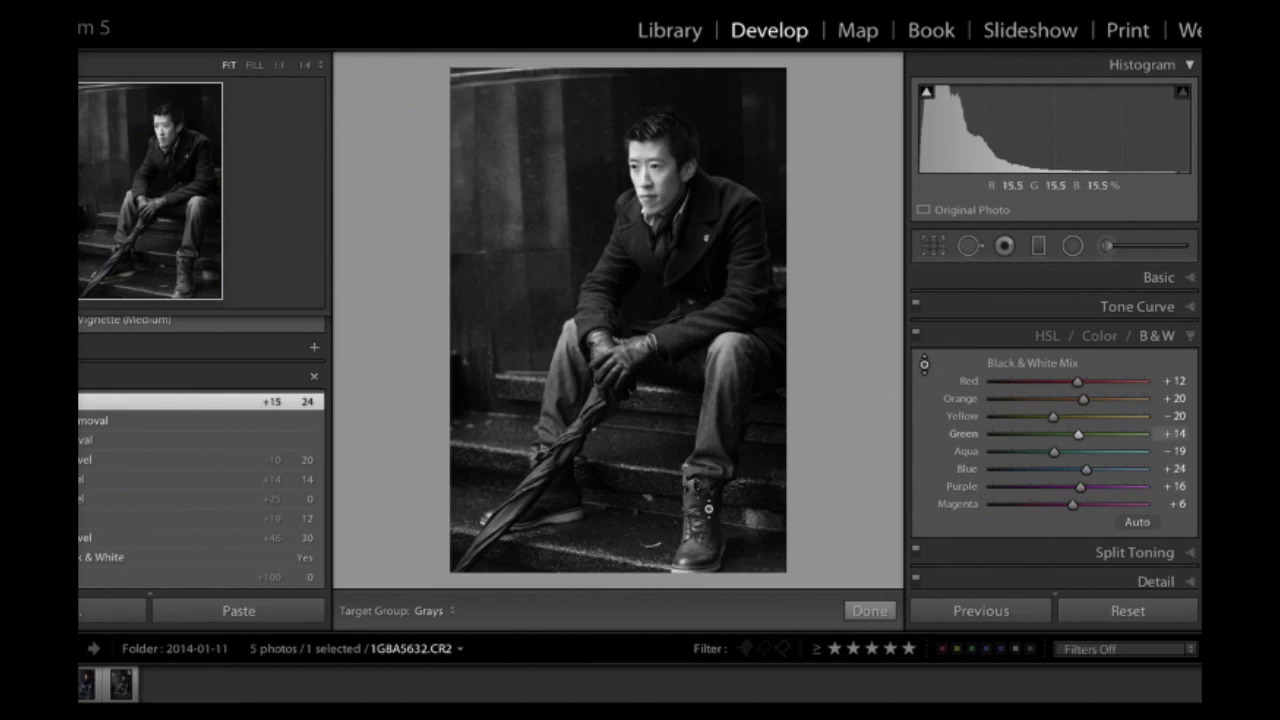
- Using targeted adjustment, brighten the boot to Green +36 and Yellow -18, and darken the face to Orange +2 and Red +5
left_click_drag(695, 502, 695, 497)
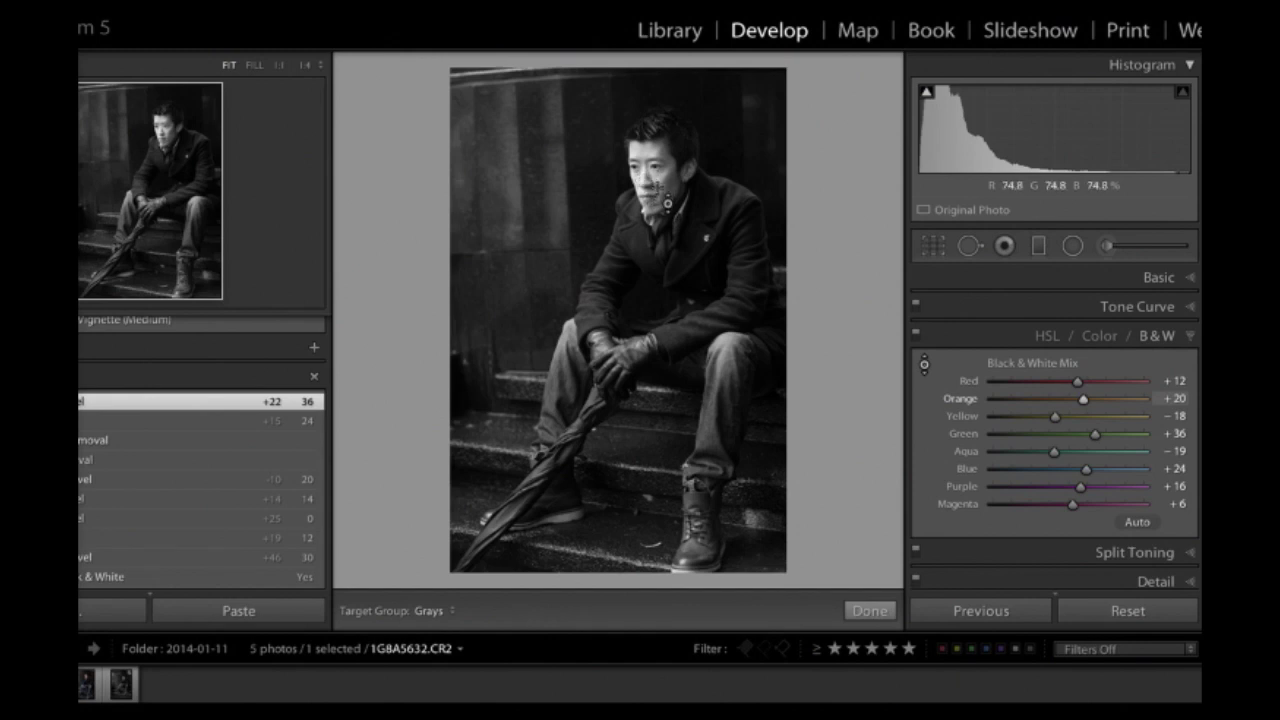
left_click_drag(663, 178, 663, 202)
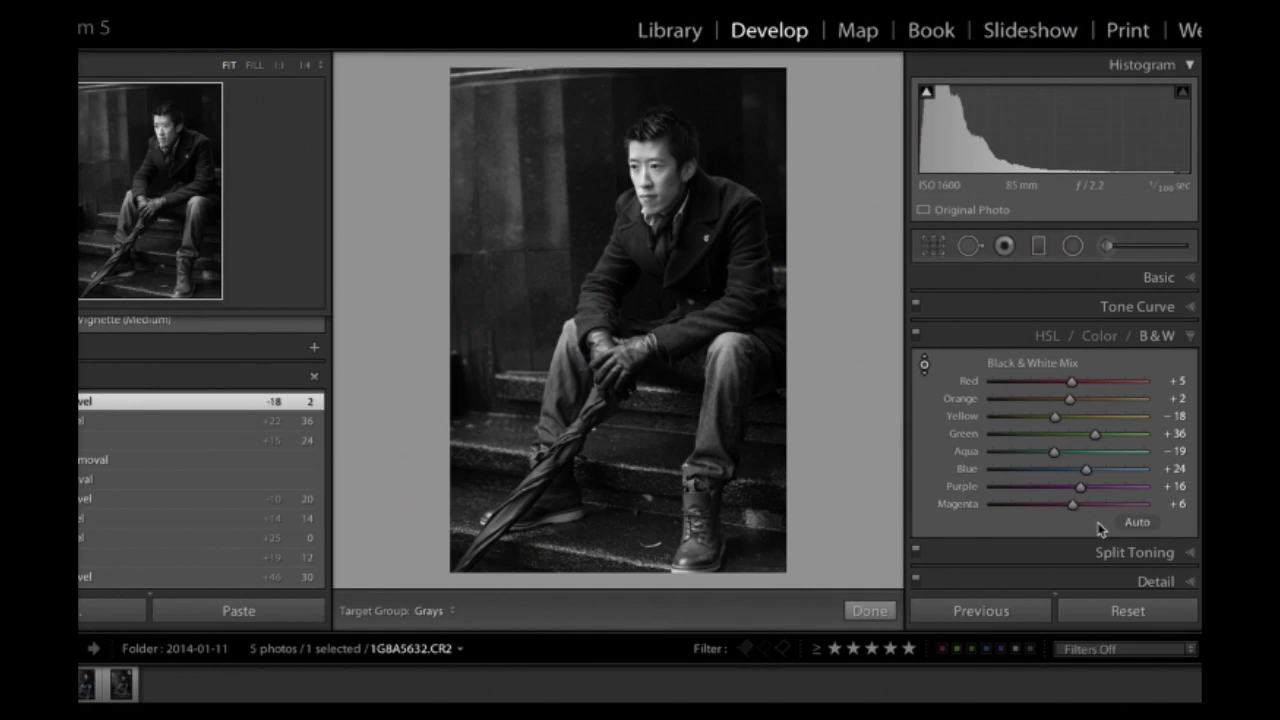
- Test both Clarity extremes on the photo, raising it to +100 and lowering it to -100
left_click(1188, 276)
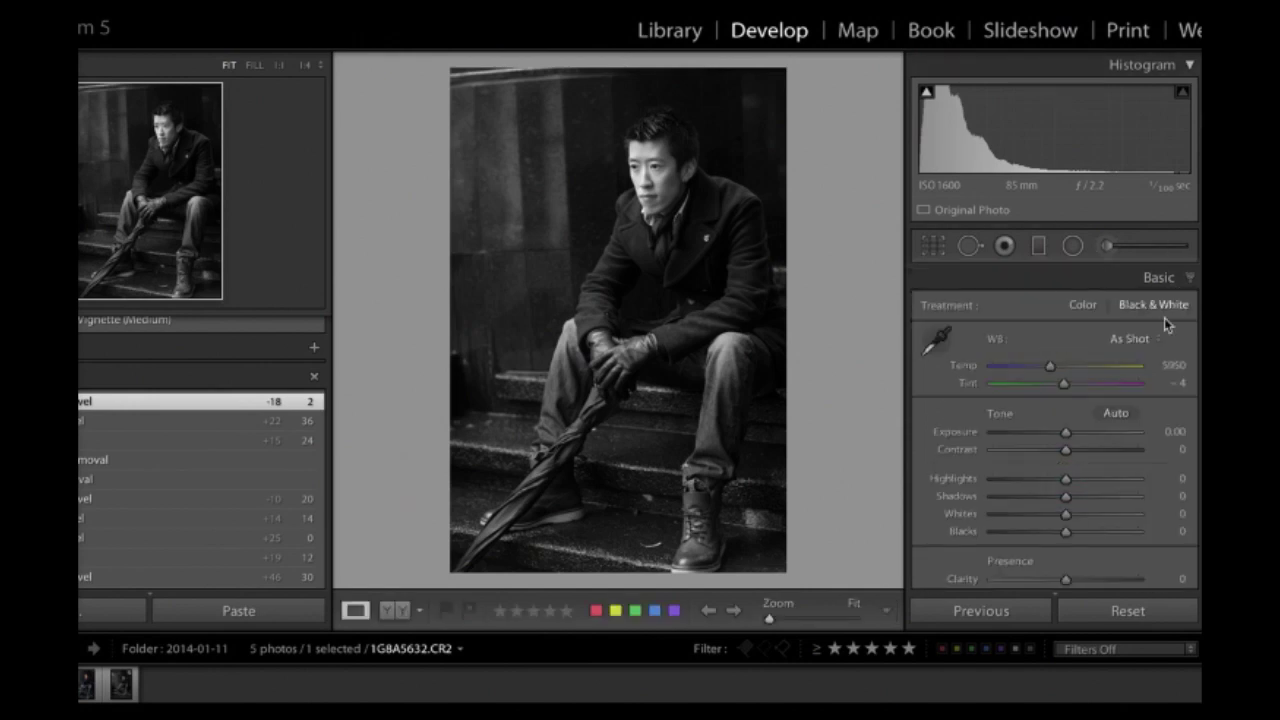
scroll(1105, 428, "down", 1)
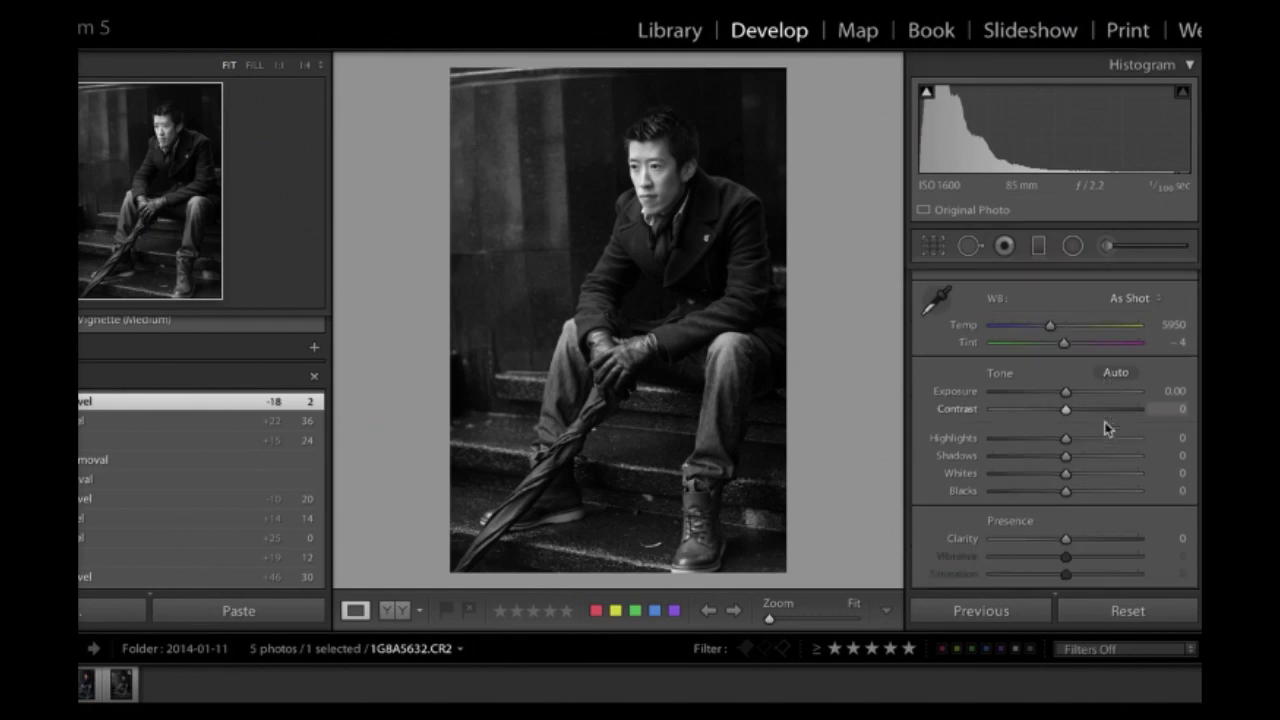
scroll(1105, 428, "down", 2)
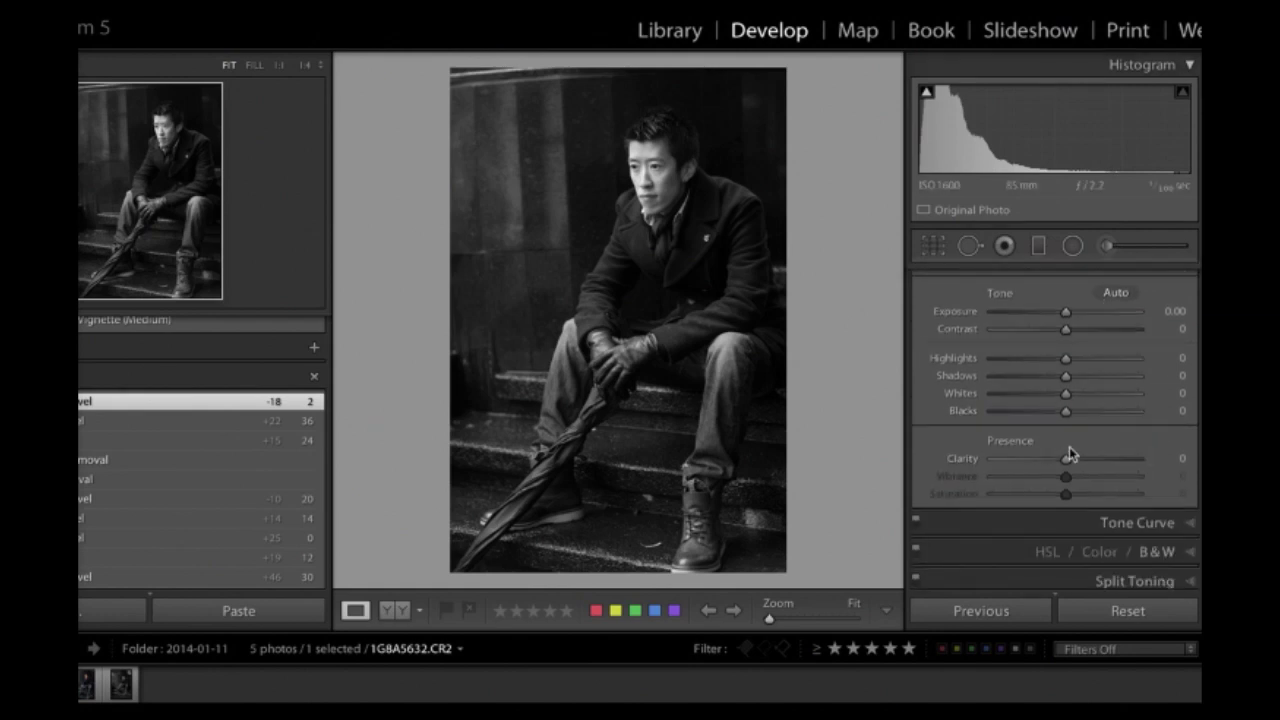
scroll(1072, 458, "up", 3)
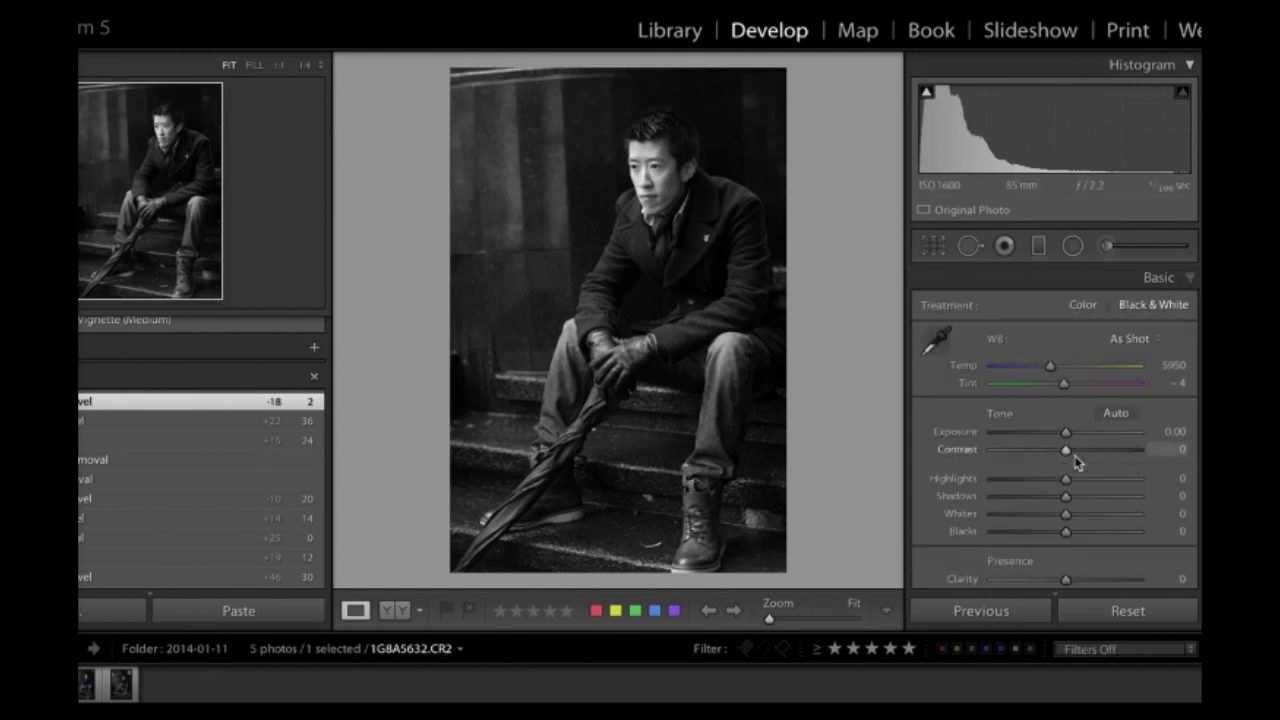
left_click(1189, 277)
left_click(1189, 277)
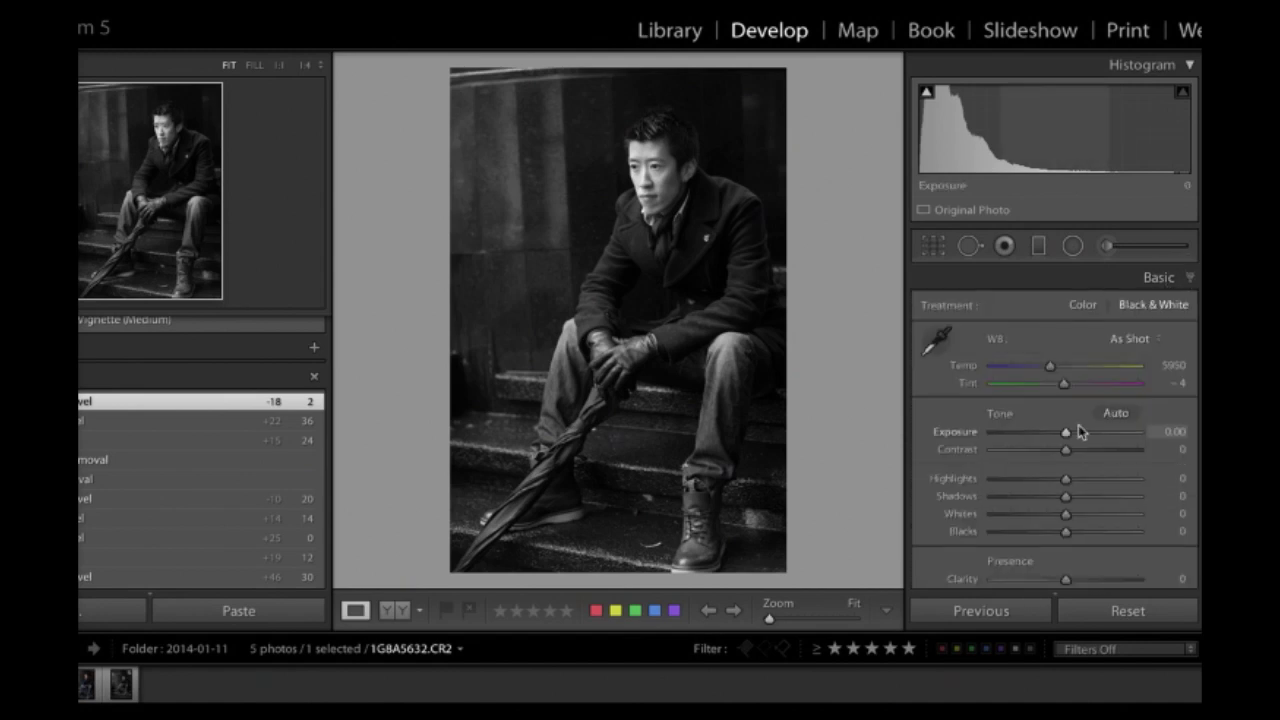
scroll(1078, 430, "down", 2)
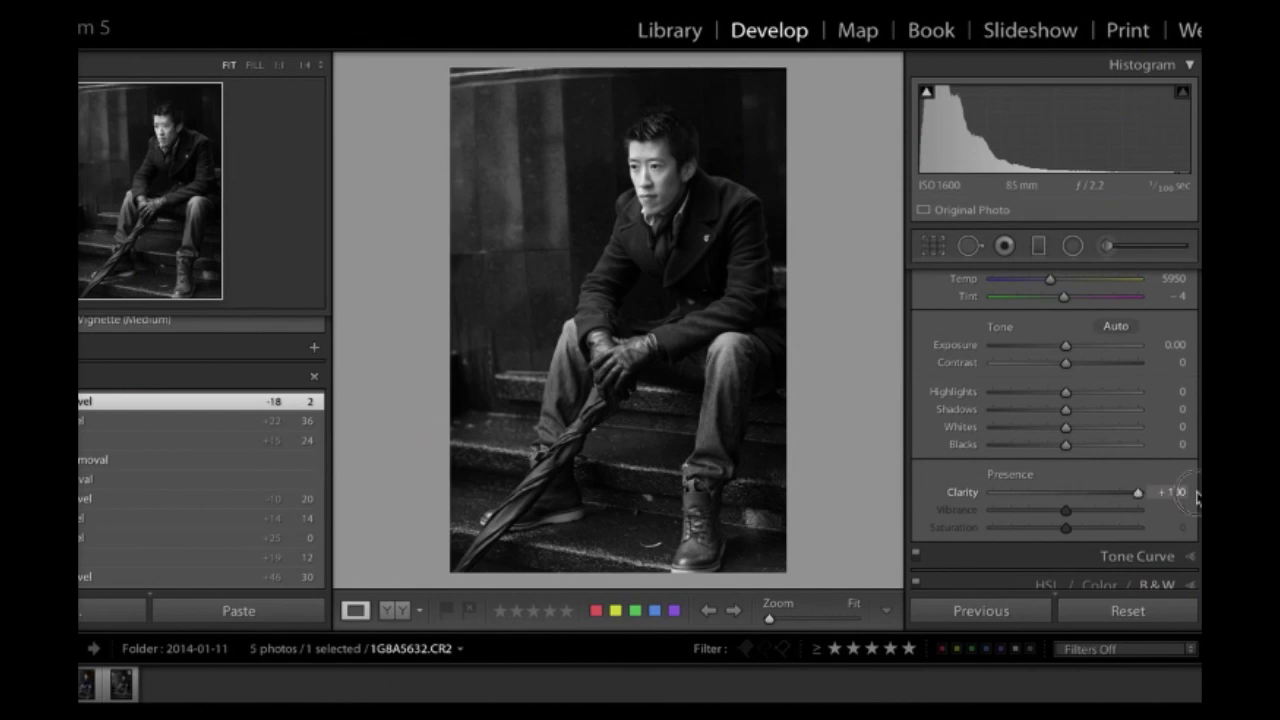
left_click_drag(1066, 494, 1138, 494)
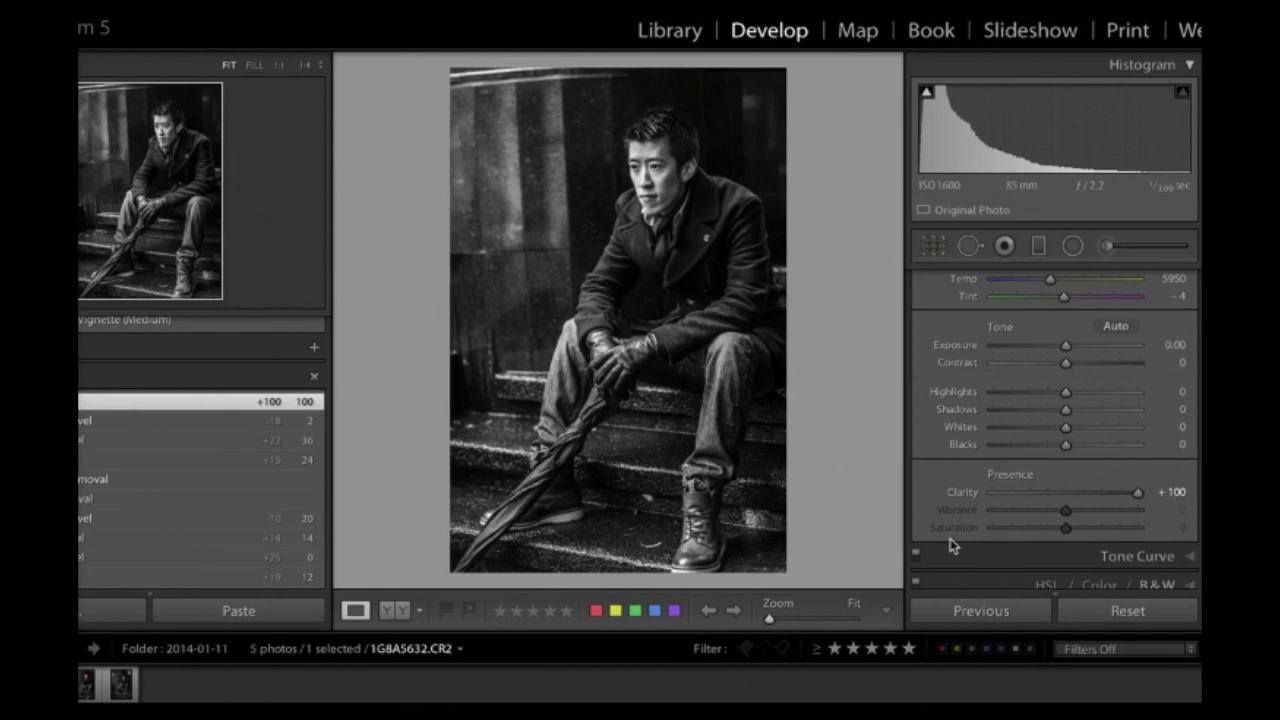
left_click_drag(1136, 497, 909, 491)
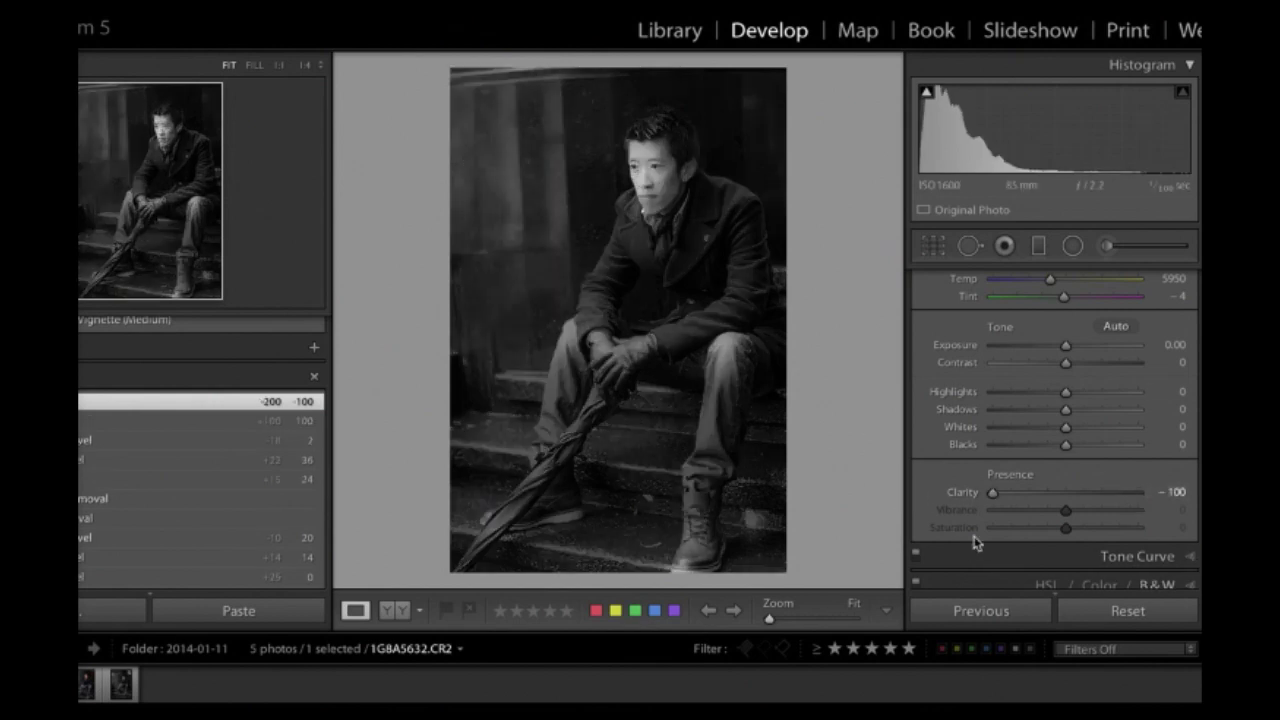
- Set the photo's Clarity to +38
left_click(994, 494)
left_click_drag(994, 494, 1086, 500)
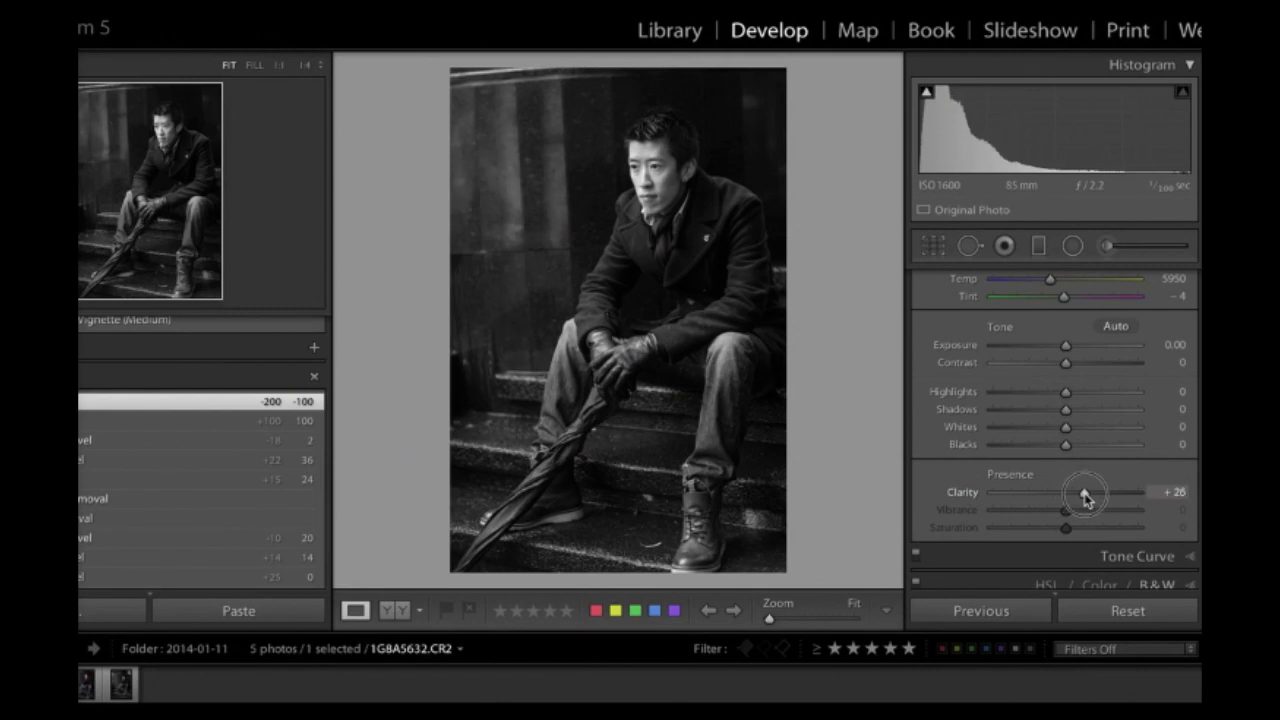
left_click_drag(1086, 496, 1093, 494)
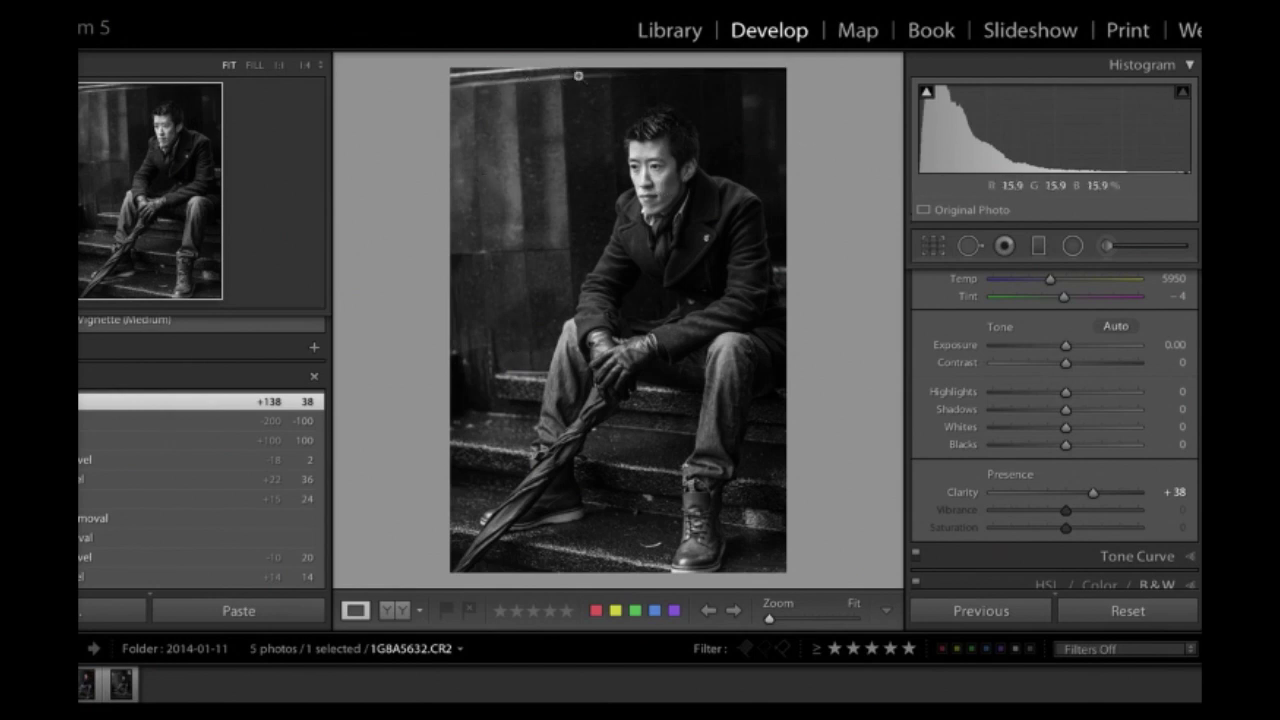
- Crop a narrow strip off the top edge of the photo, keeping its full width
left_click(935, 251)
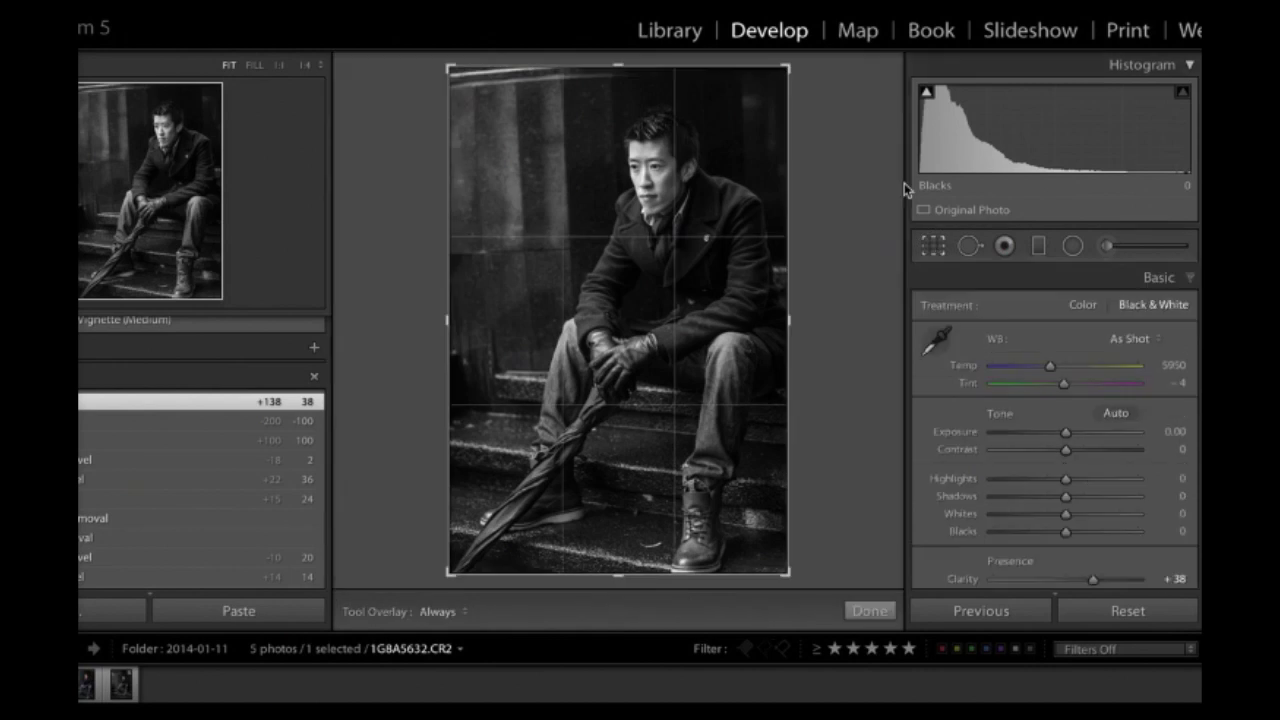
left_click_drag(786, 68, 786, 92)
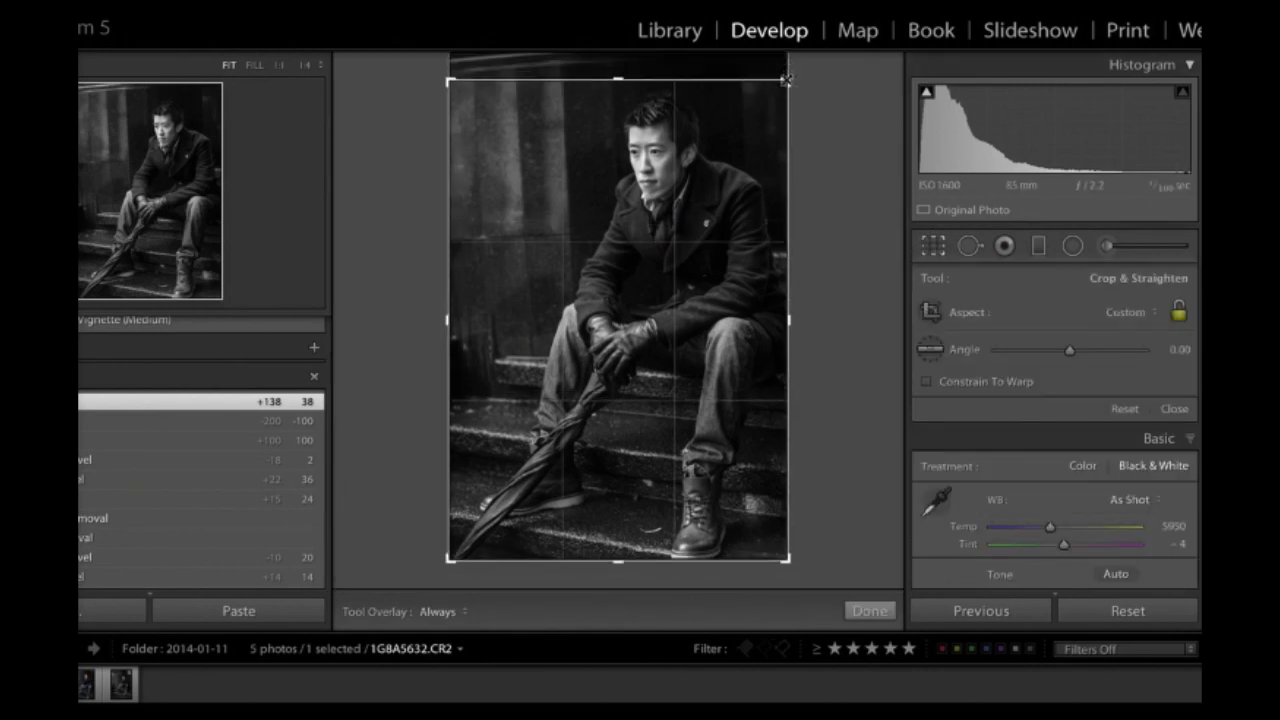
key("Return")
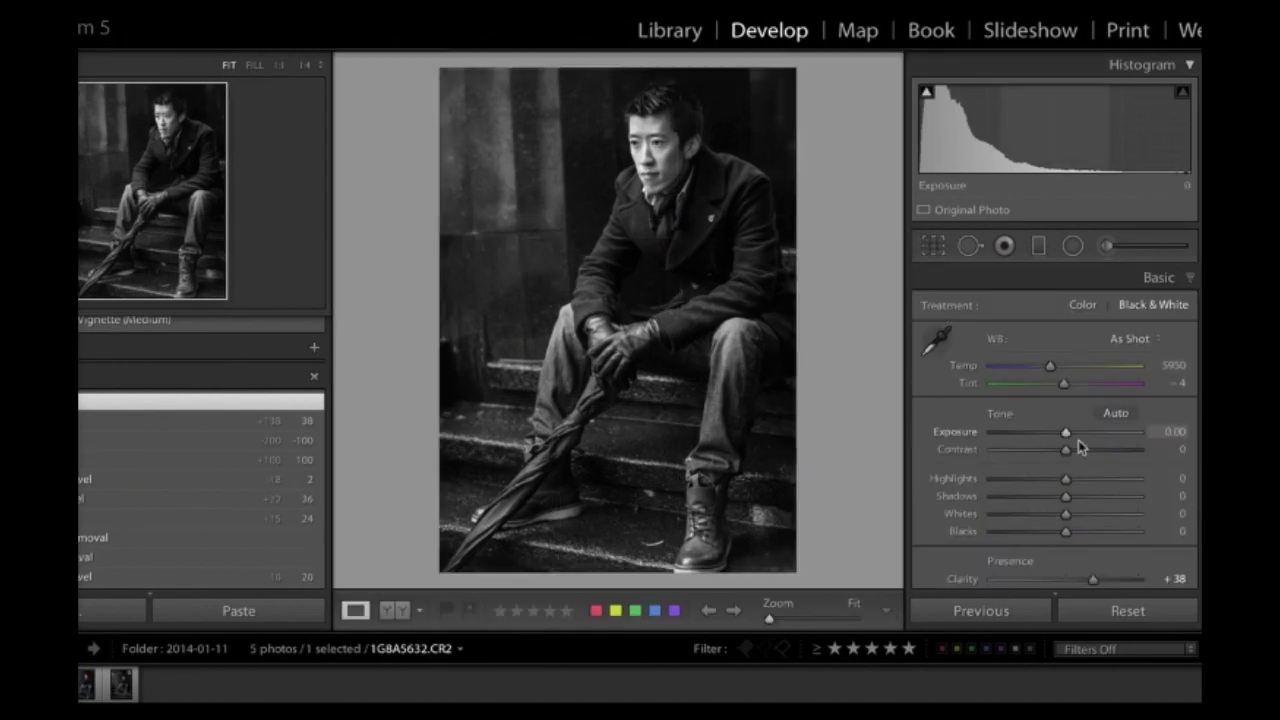
- Raise the photo's Sharpening Amount to 66 in the Detail settings
scroll(1078, 440, "down", 5)
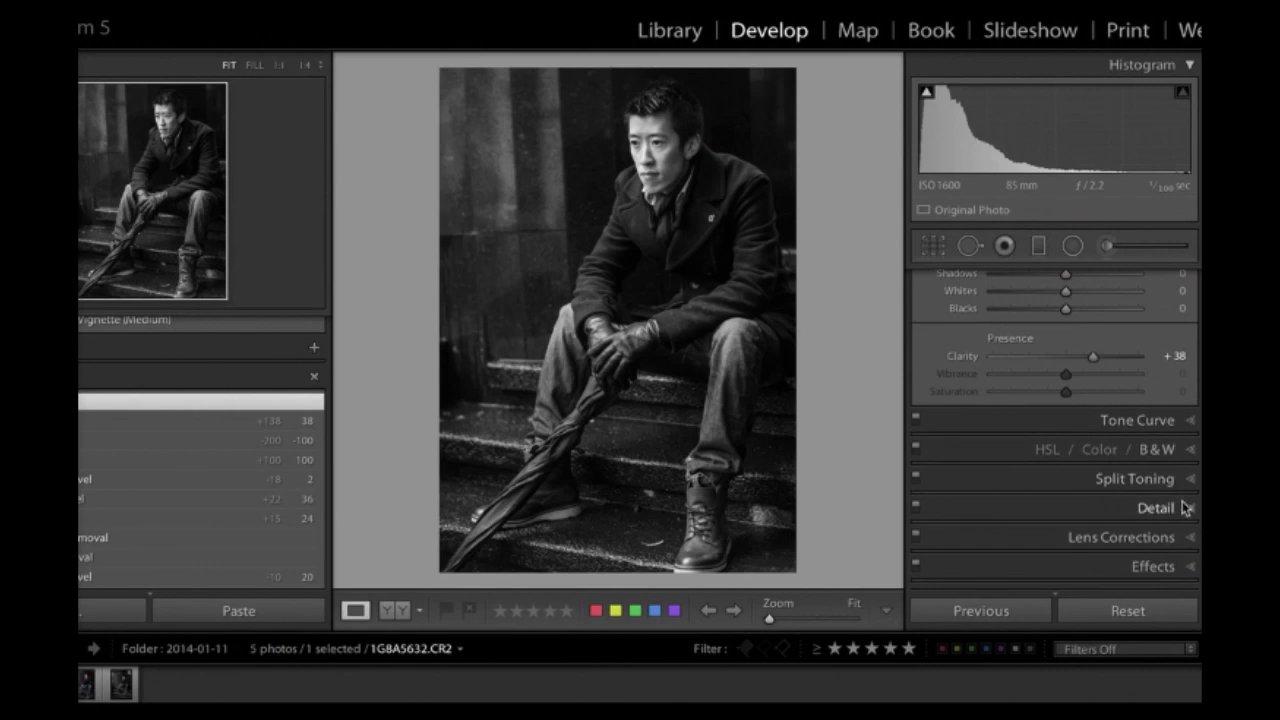
left_click(1190, 510)
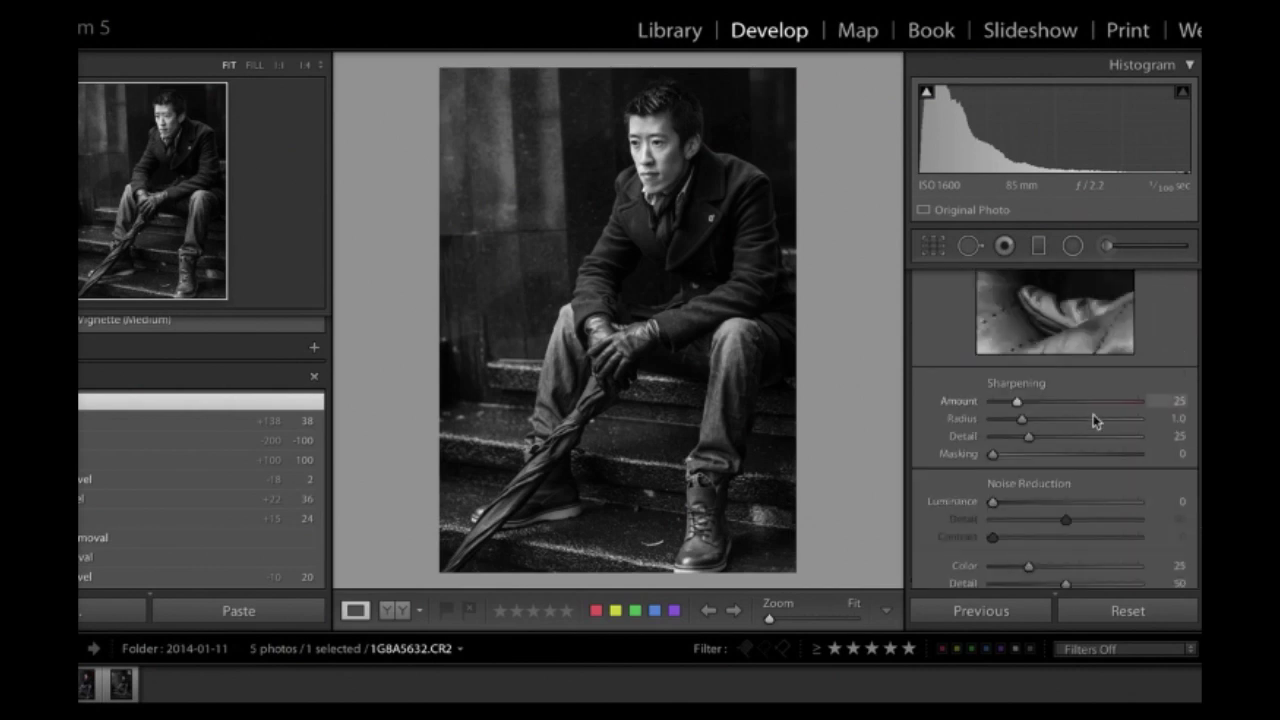
left_click_drag(1022, 403, 1058, 403)
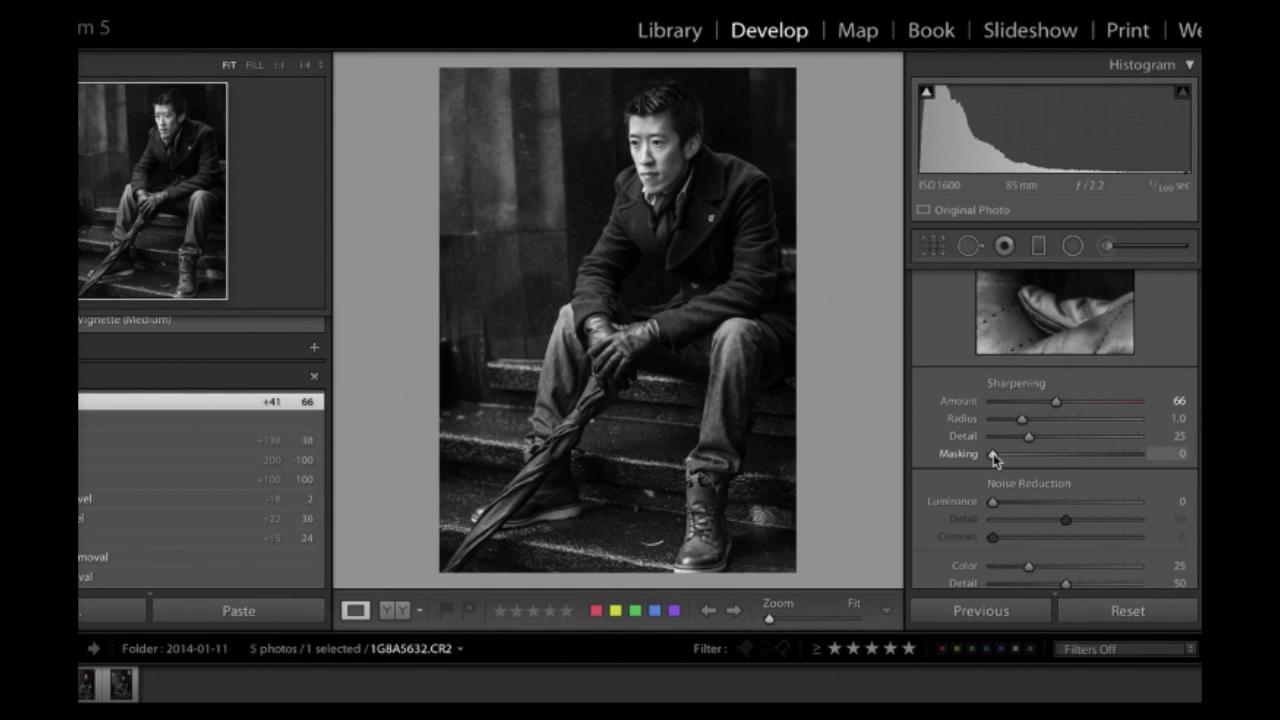
- Set the Sharpening Masking to 92 using the mask preview, and check the man's face at 1:1 before returning to the full view
key("alt")
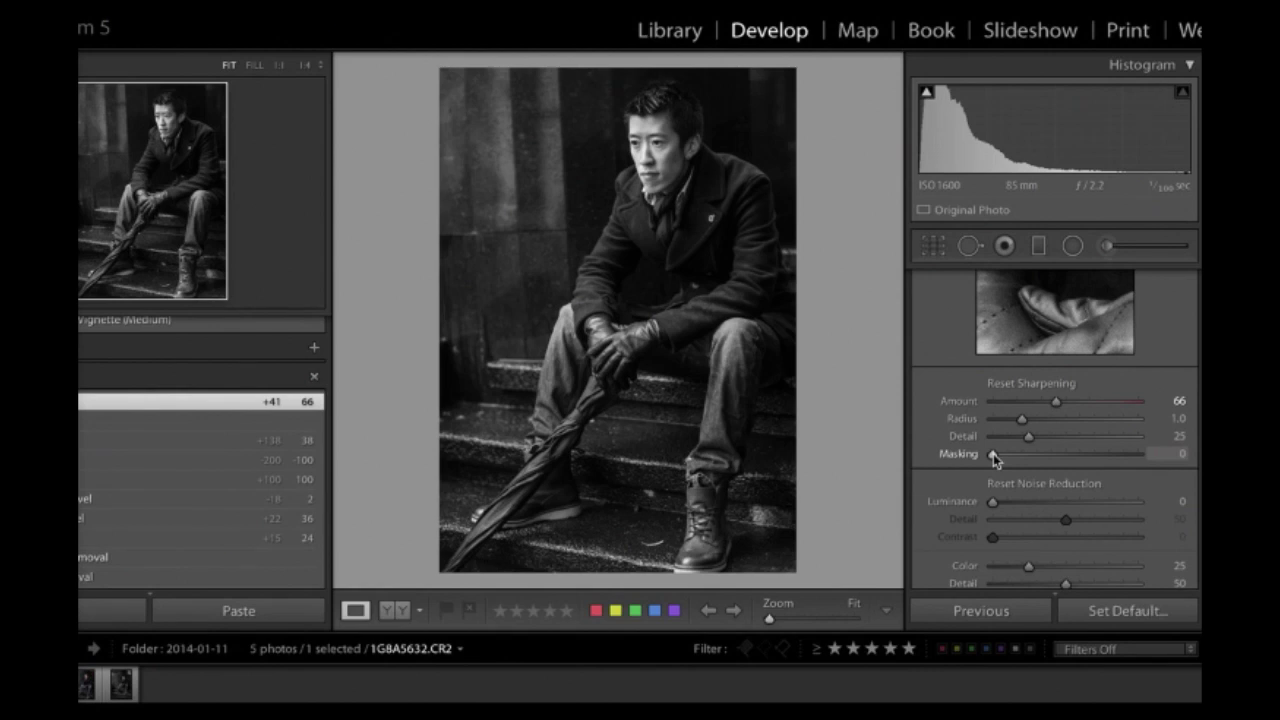
left_click_drag(993, 453, 1126, 456)
left_click(657, 132)
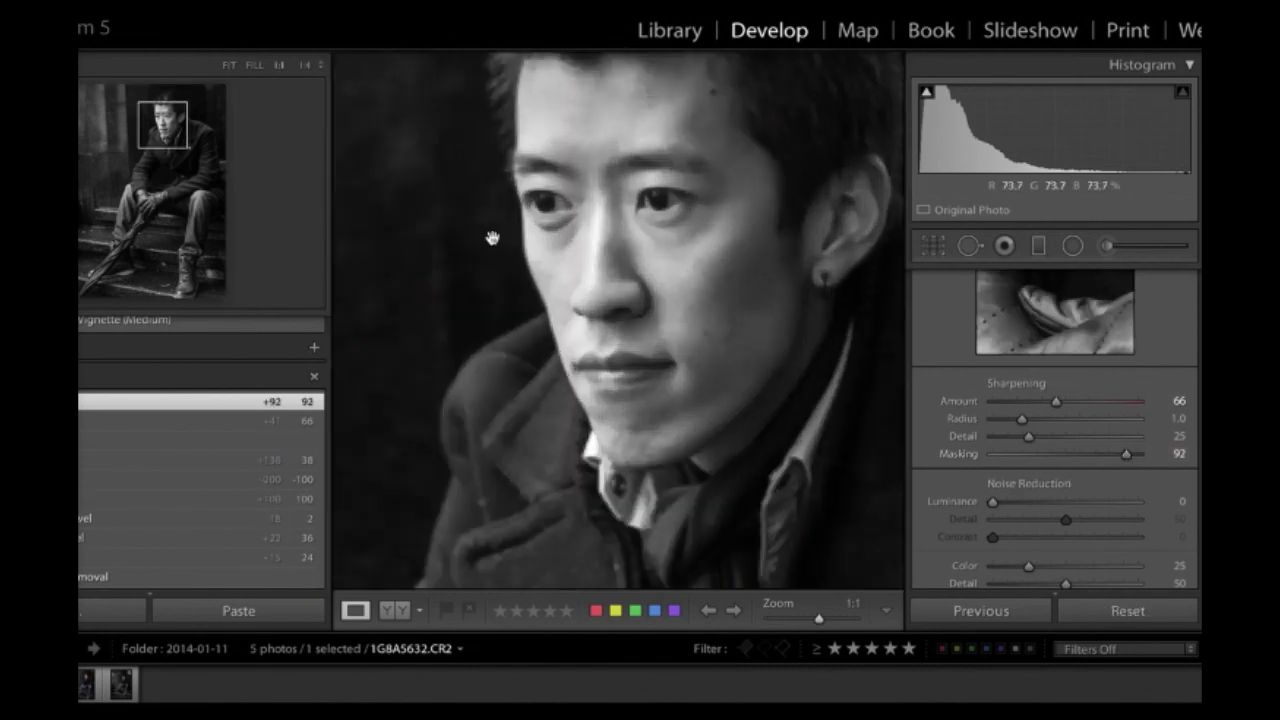
key("z")
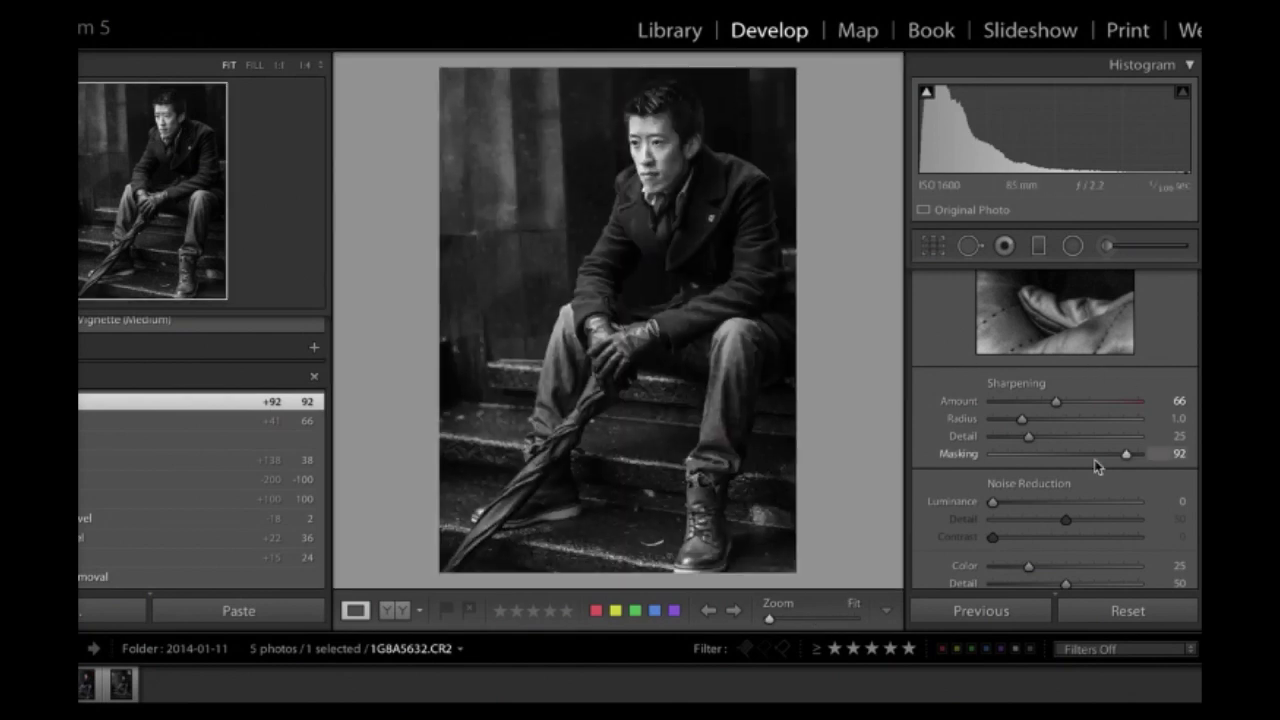
- Lift the photo's Shadows in the Basic tone settings to +13
scroll(1094, 449, "up", 5)
left_click(1184, 280)
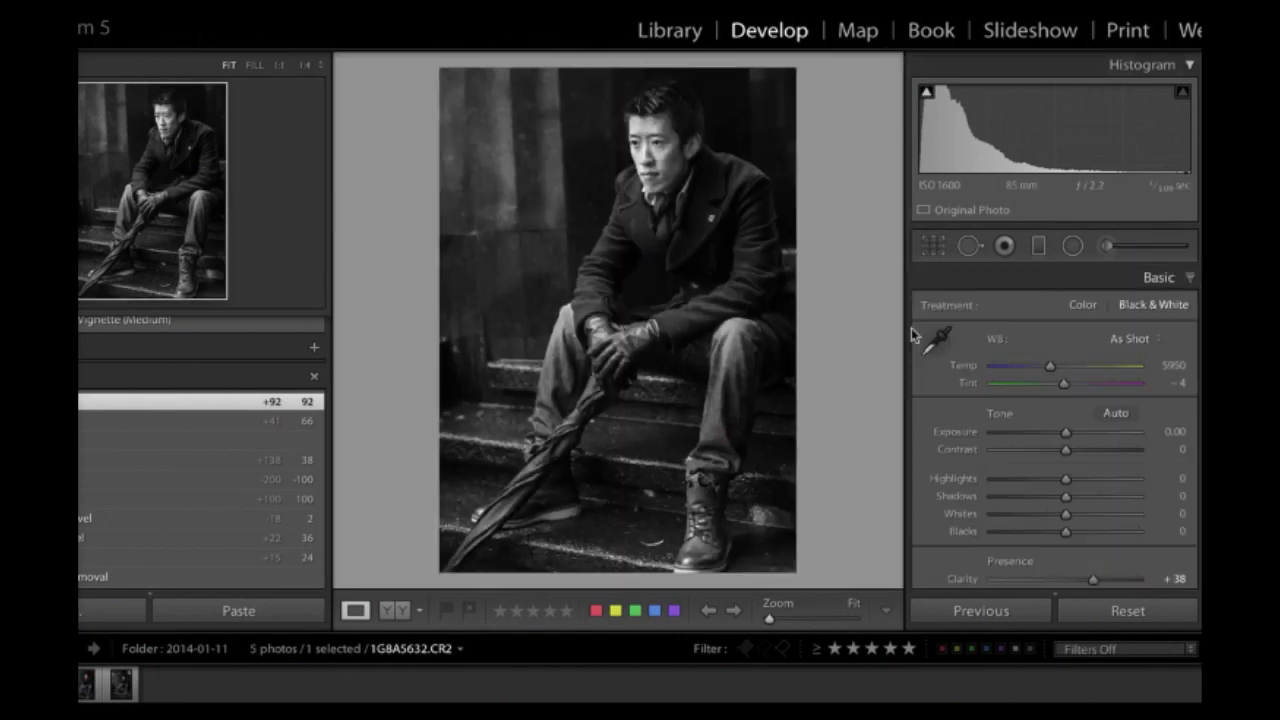
left_click(1086, 497)
mouse_move(1086, 500)
left_mouse_down()
mouse_move(1063, 500)
mouse_move(1097, 500)
mouse_move(1075, 502)
left_mouse_up()
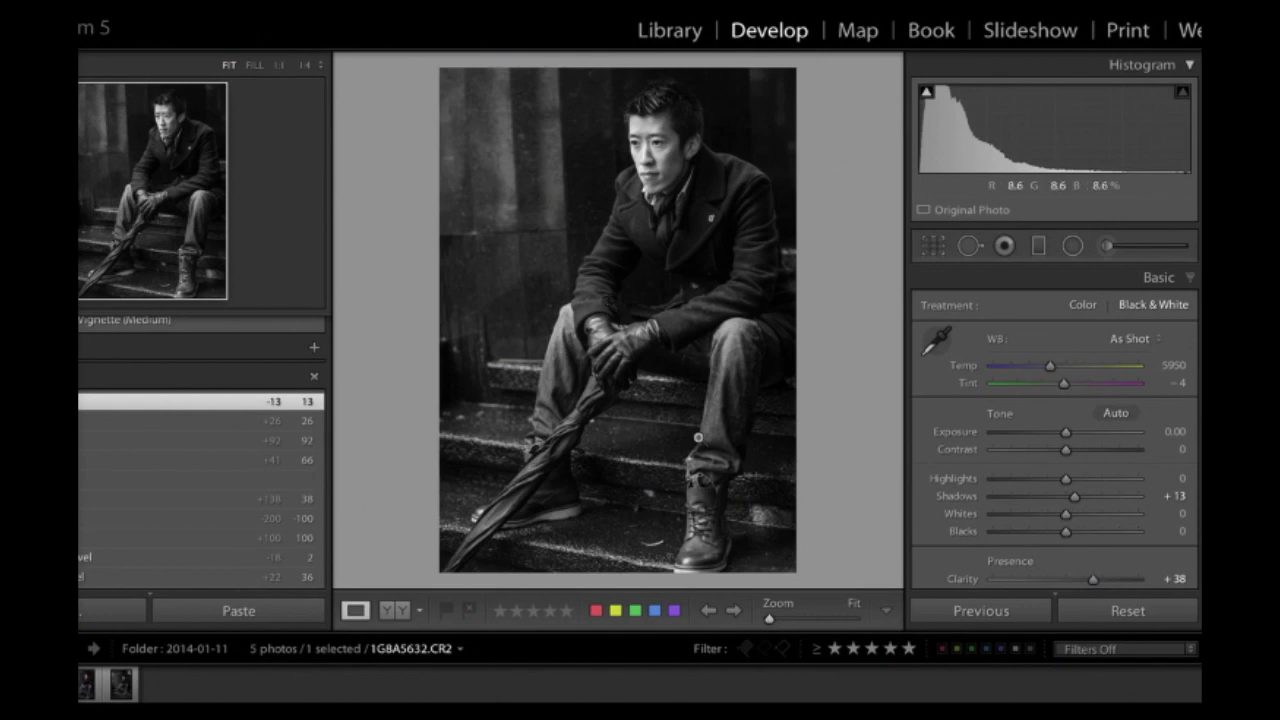
scroll(1053, 375, "down", 4)
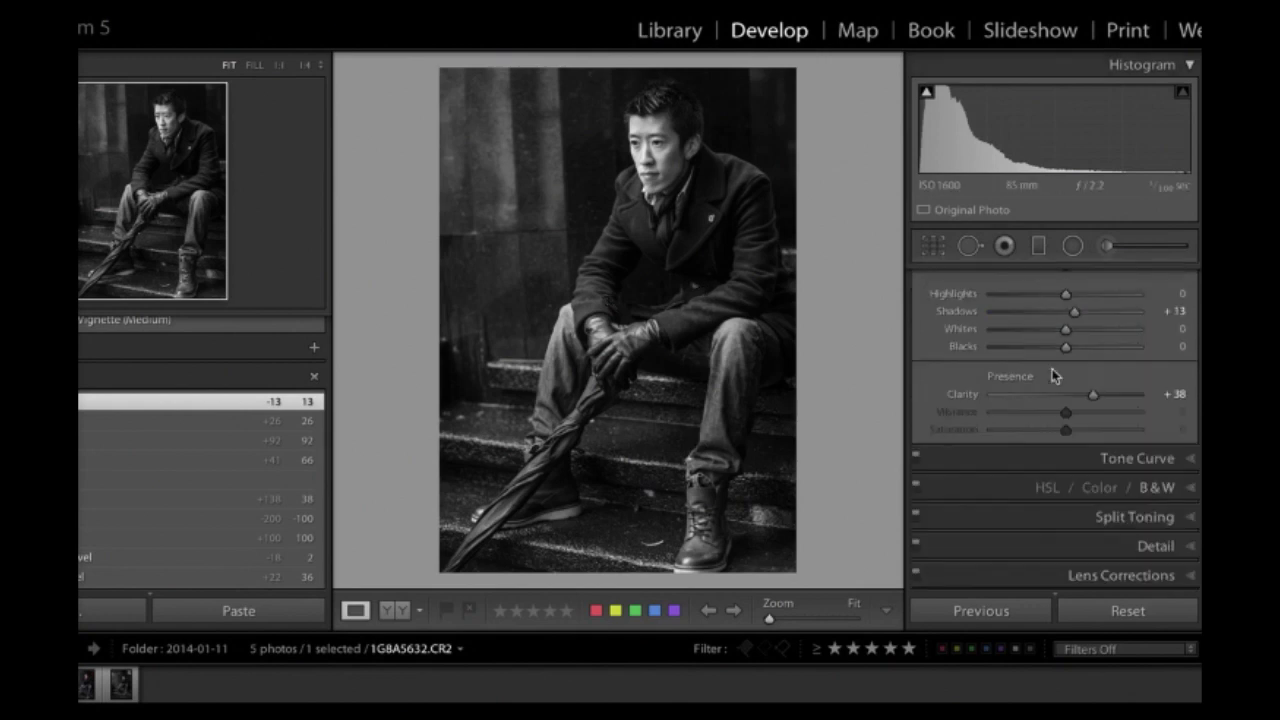
scroll(1063, 441, "up", 4)
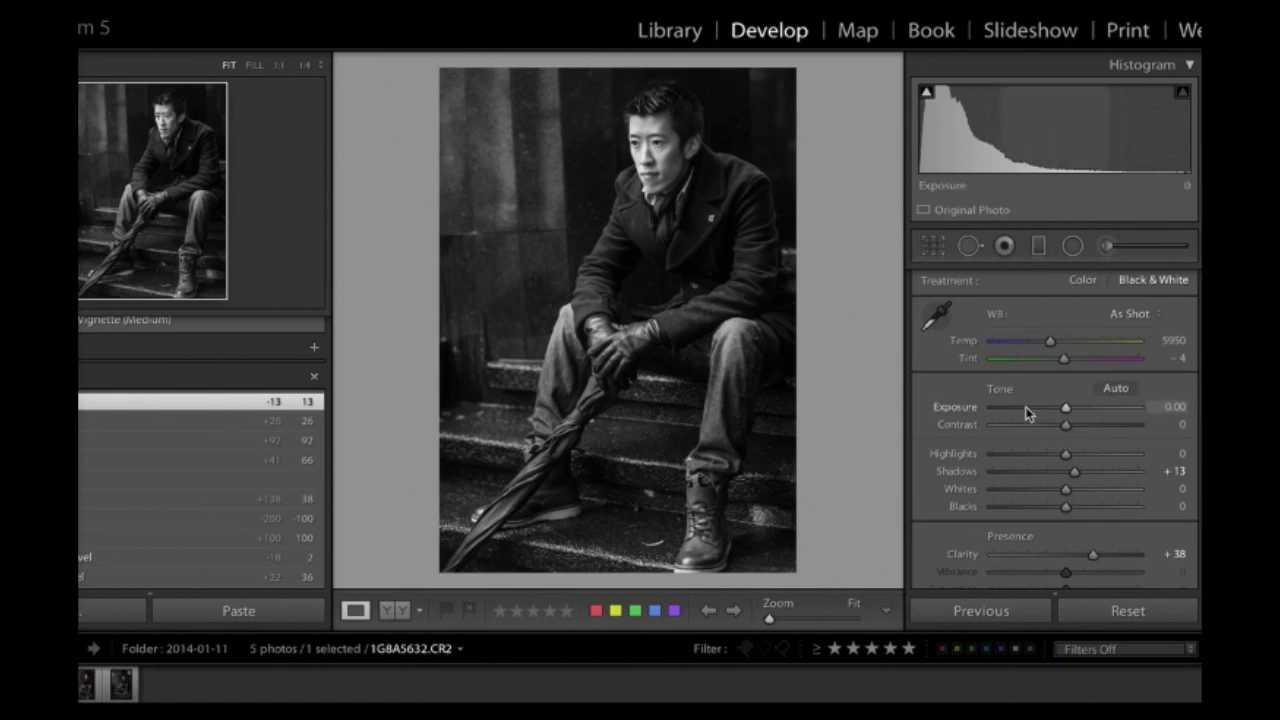
scroll(1068, 399, "down", 4)
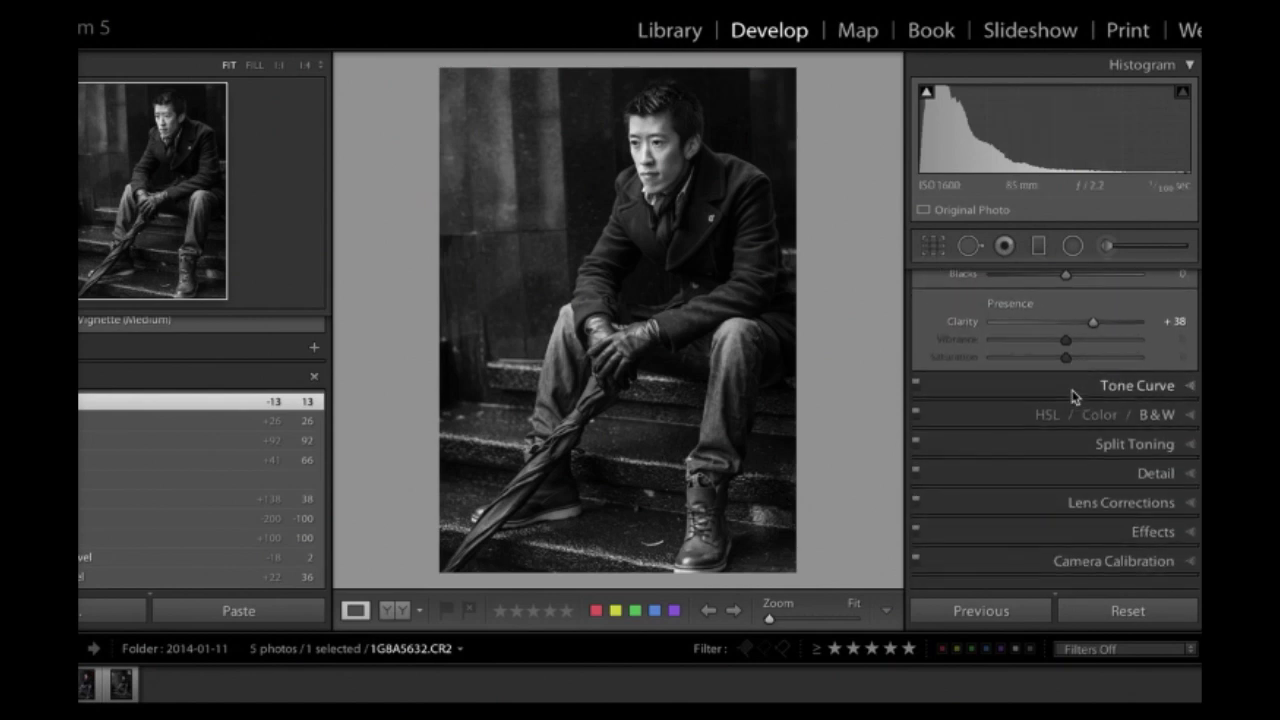
scroll(1049, 423, "up", 4)
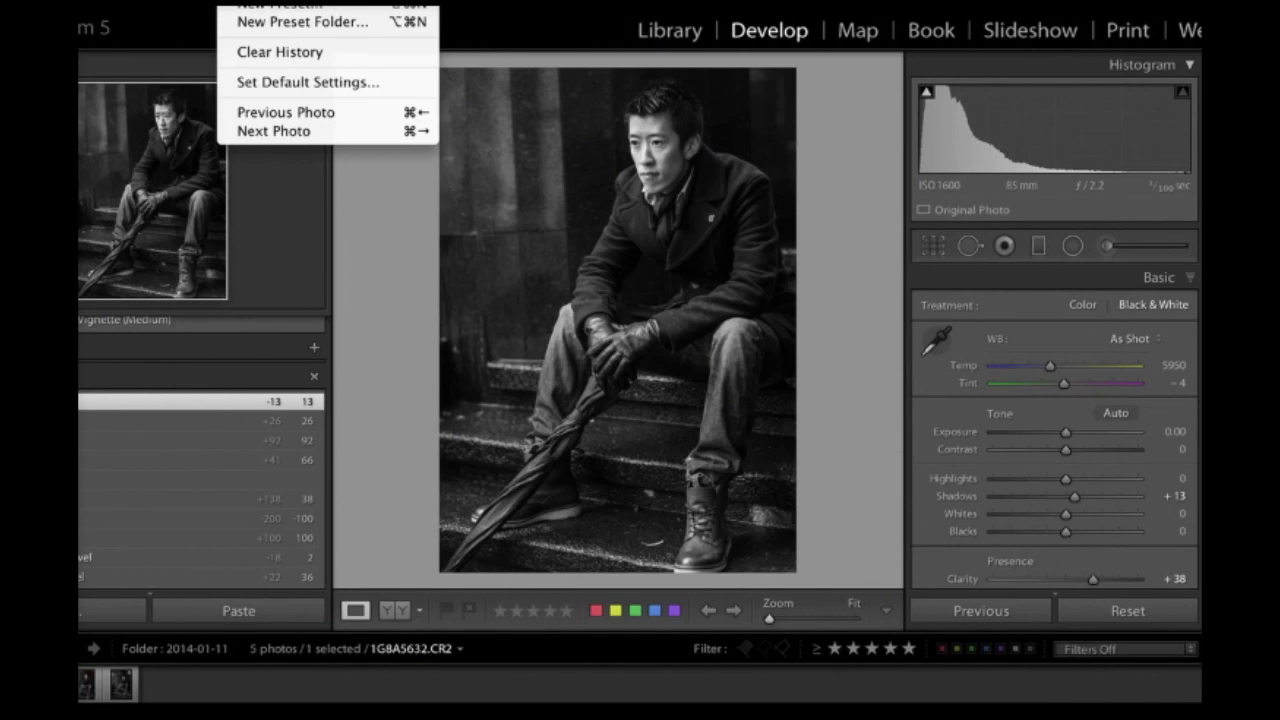
- Save the current develop settings as a new preset named "Awesome Black and White" in the User Presets folder
left_click(266, 6)
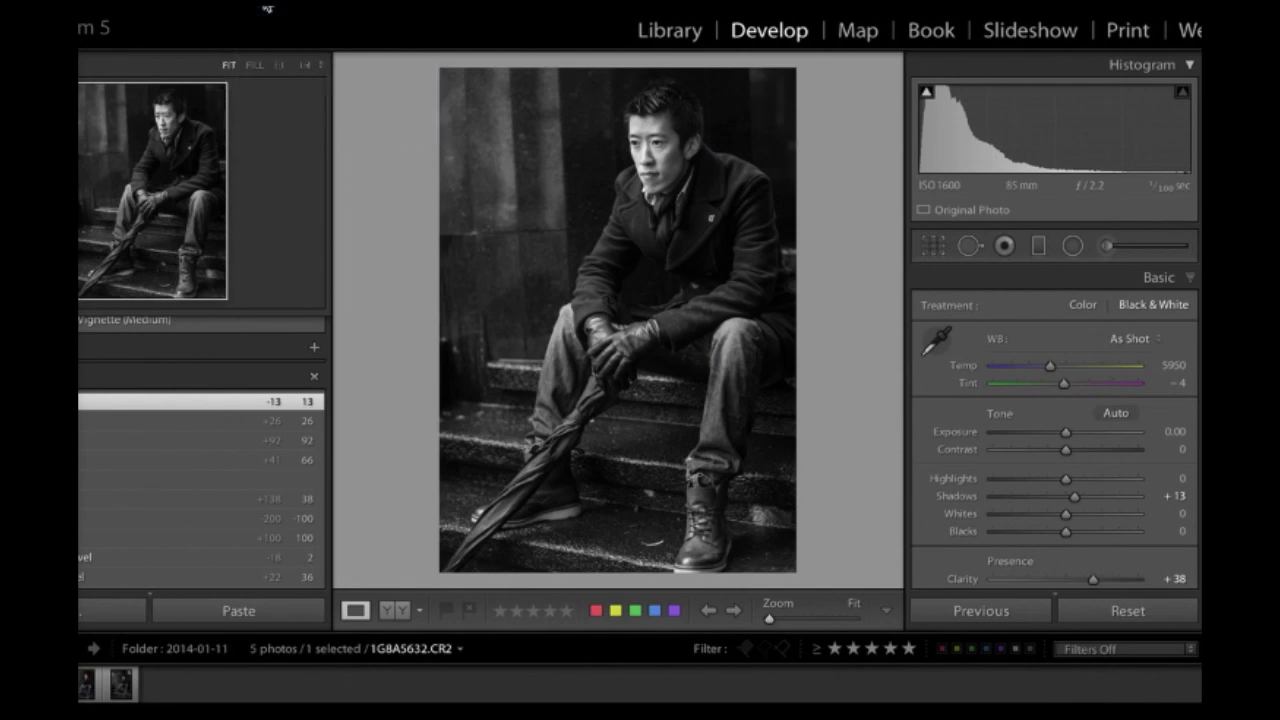
key("shift")
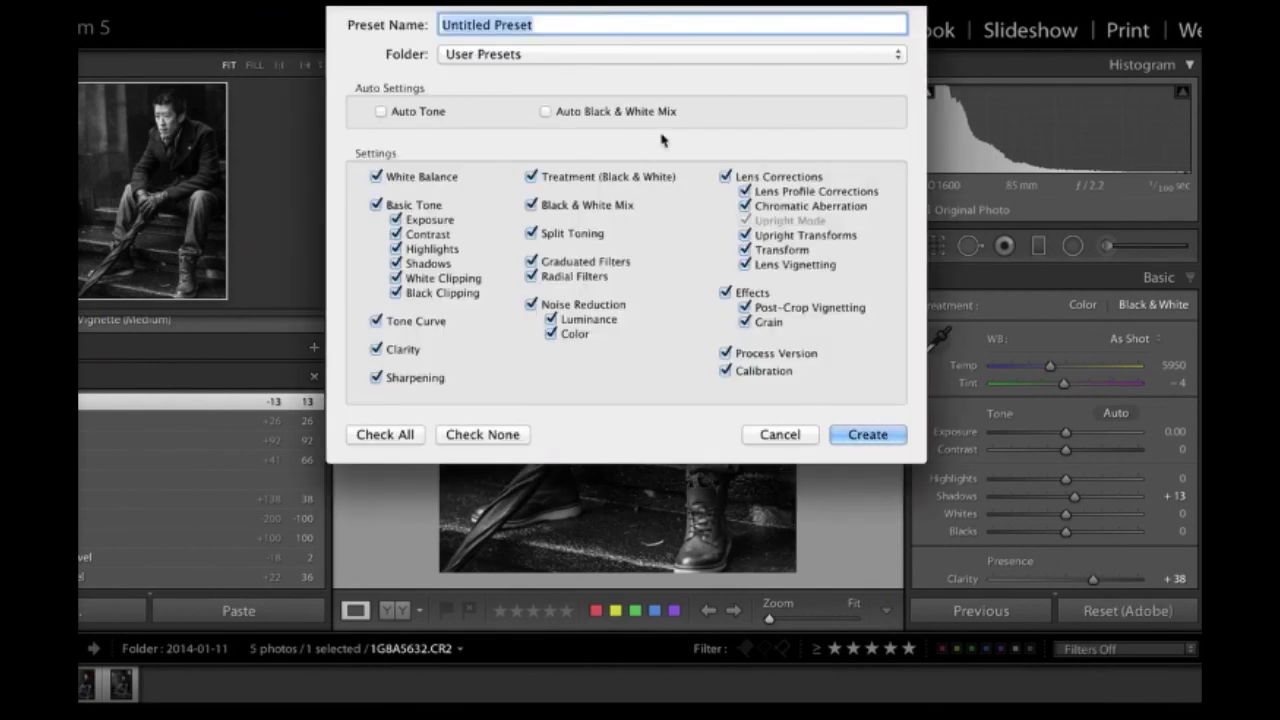
type("Awesome Black and White")
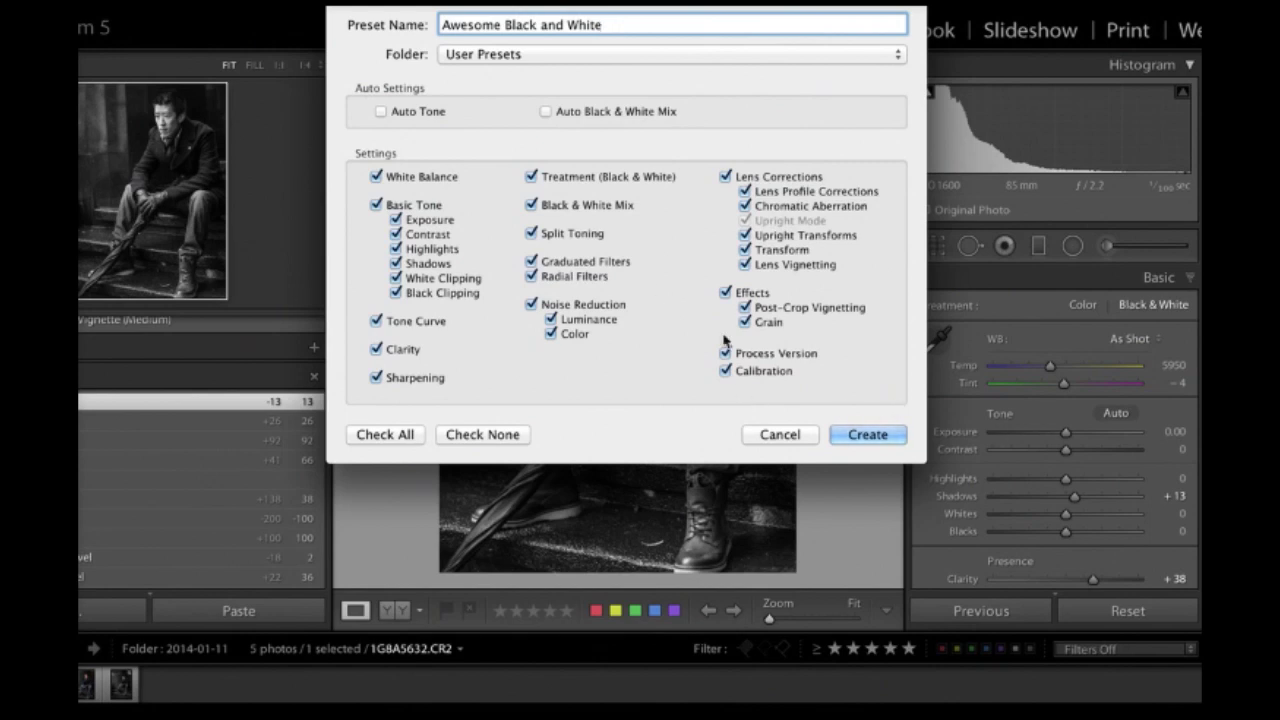
left_click(868, 434)
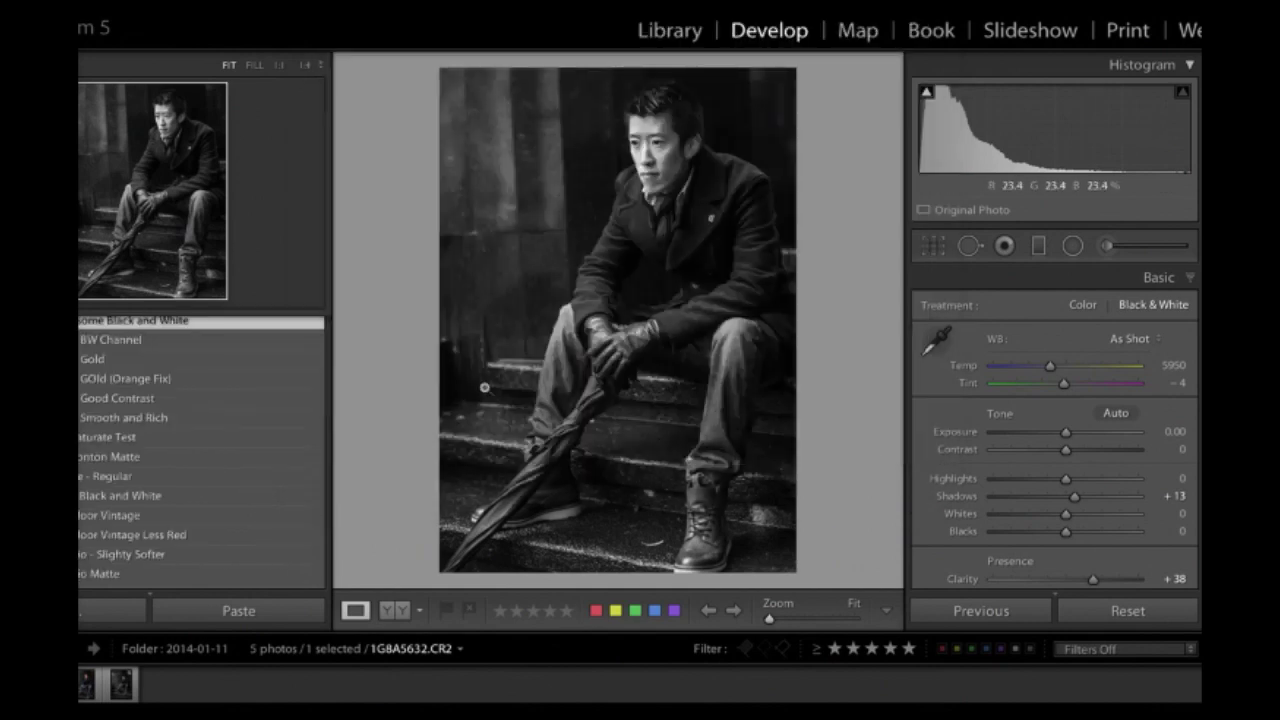
- Apply the "Awesome Black and White" user preset to the color photo 1G8A5633.CR2
scroll(200, 425, "up", 3)
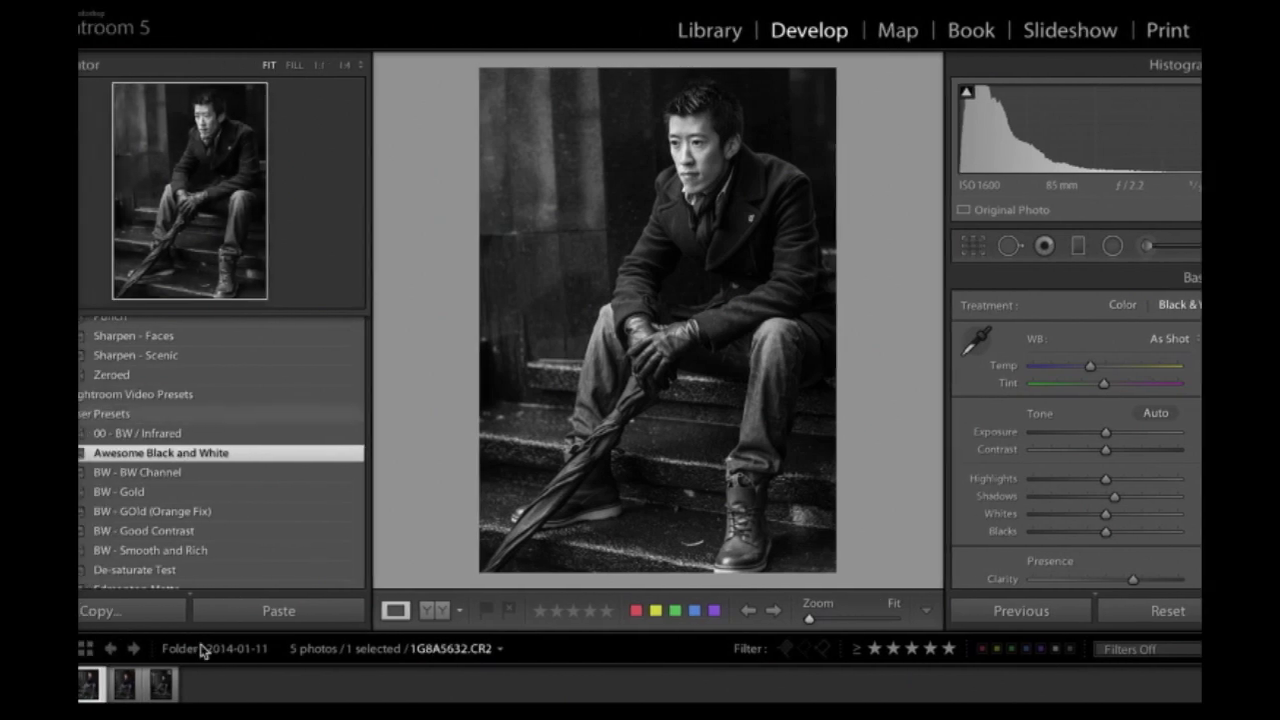
left_click(125, 686)
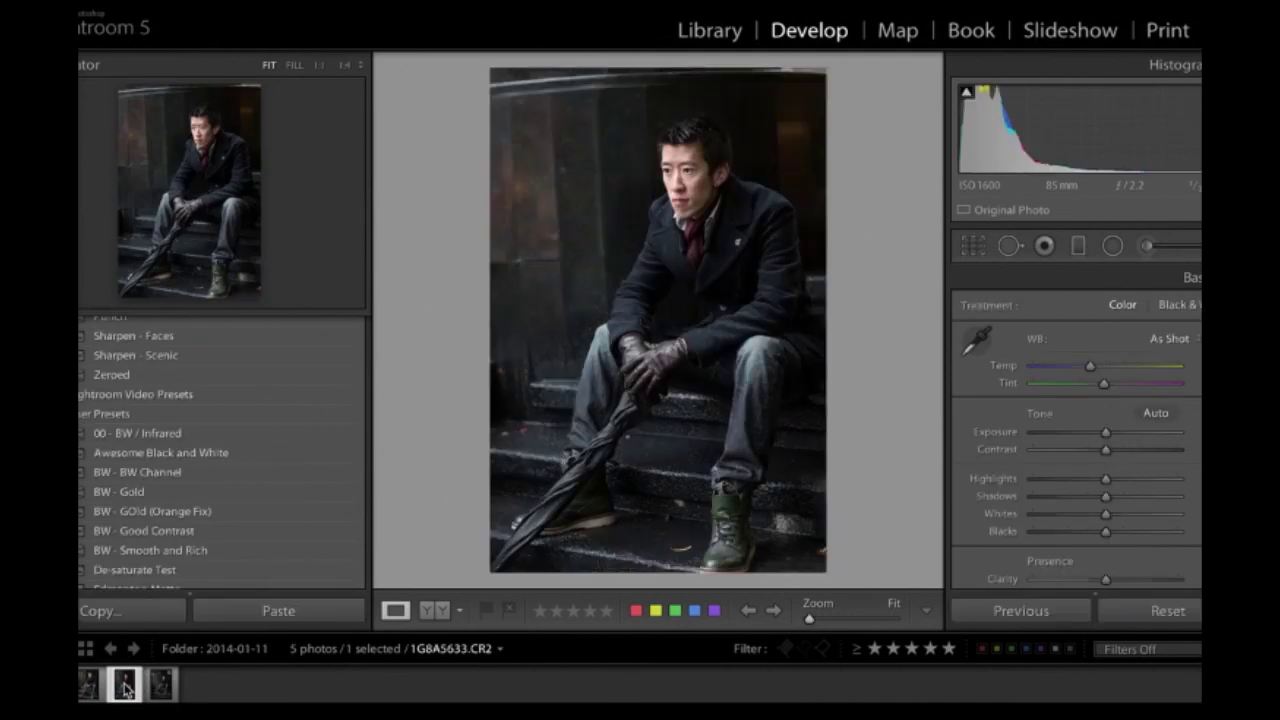
left_click(125, 686)
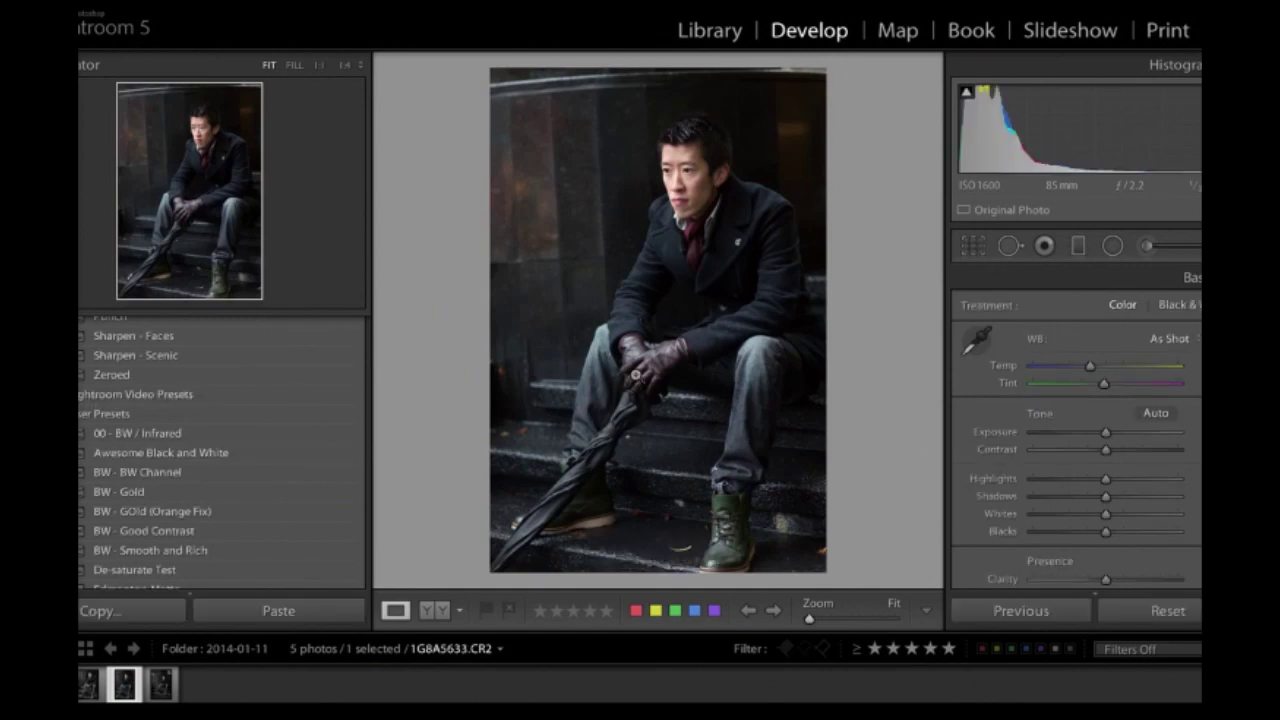
left_click(216, 454)
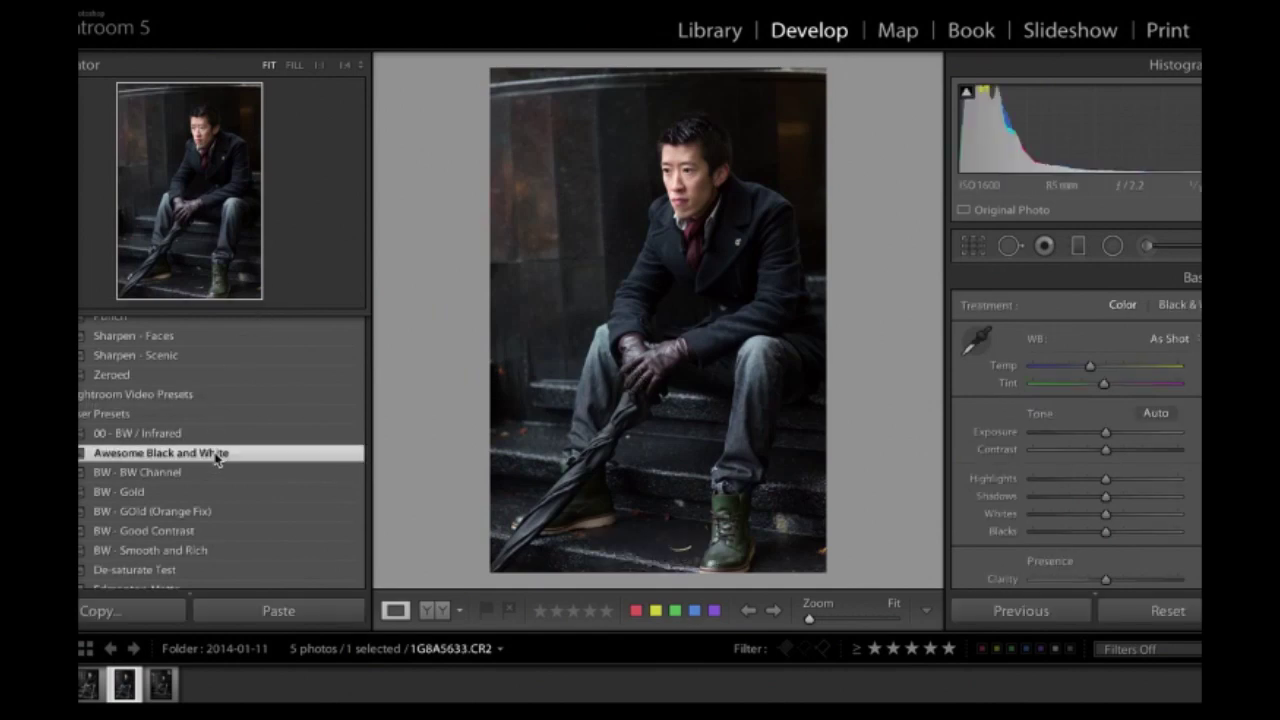